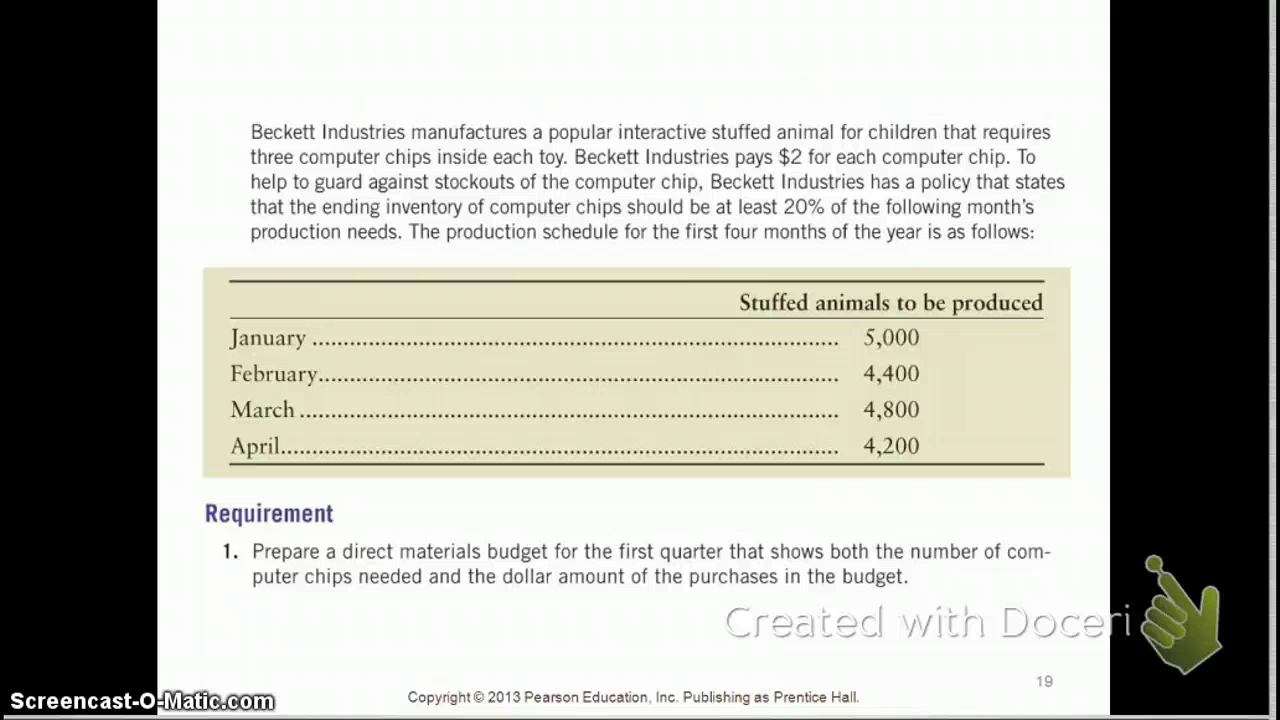
Step: Switch to the Excel budget, enter 5000, 4400 and 4800 as January to March units to be produced, and sum them for the quarter
key(alt+Tab)
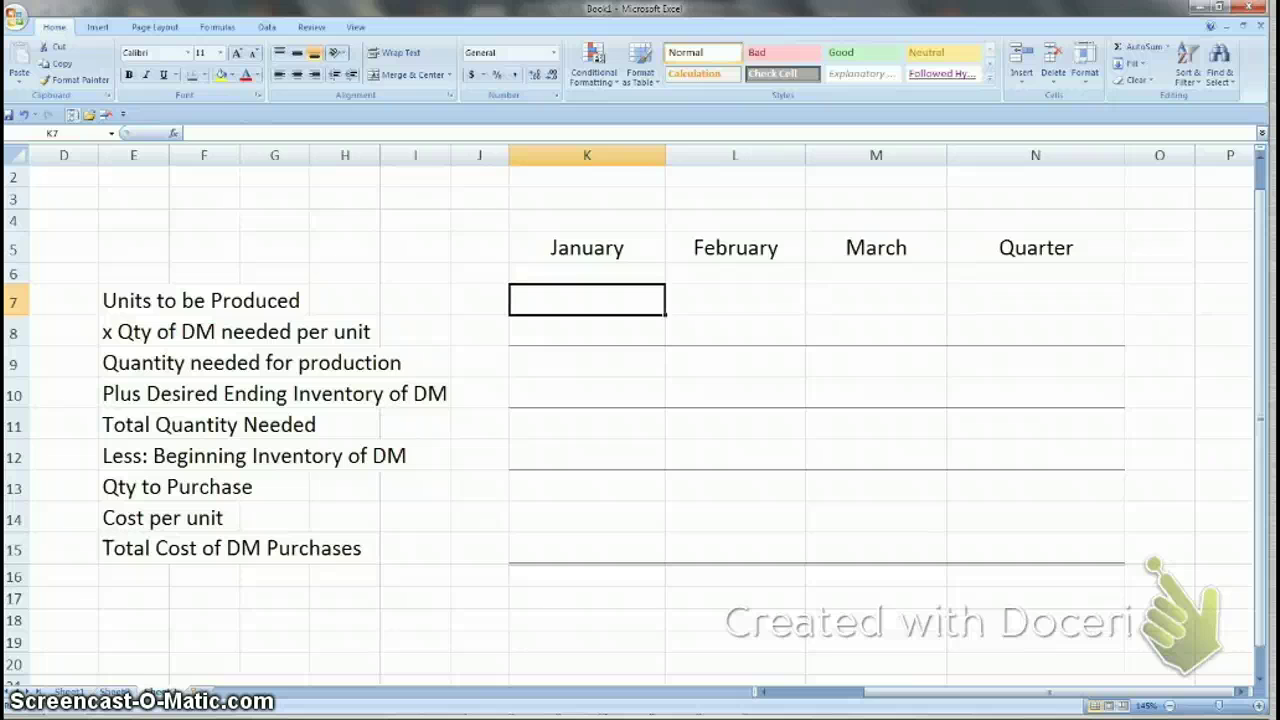
text(5000)
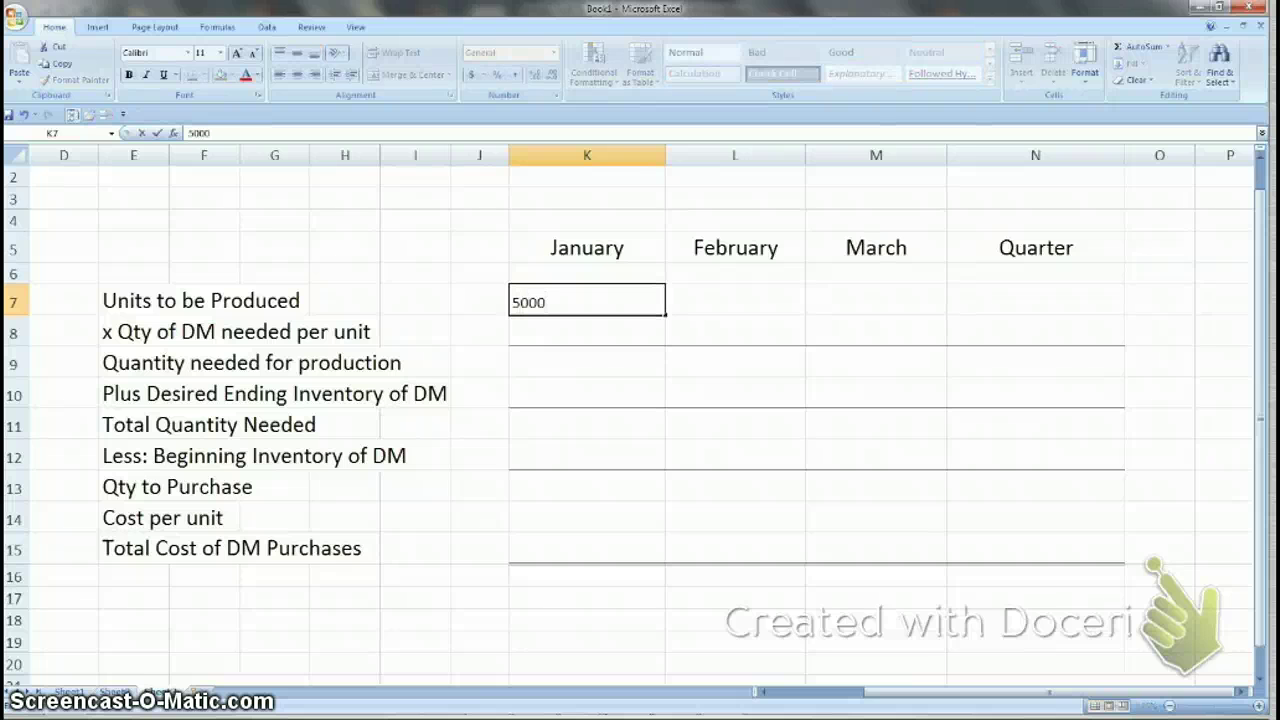
key(Tab)
text(4400)
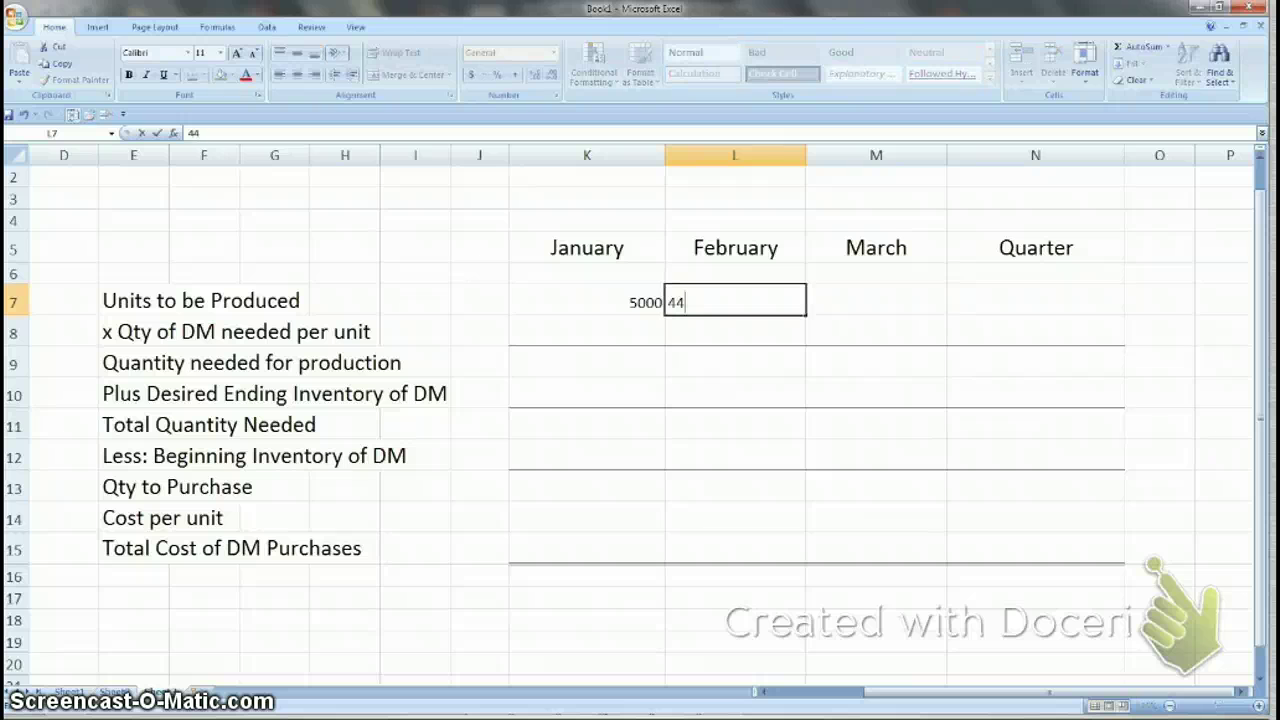
key(Tab)
text(4800)
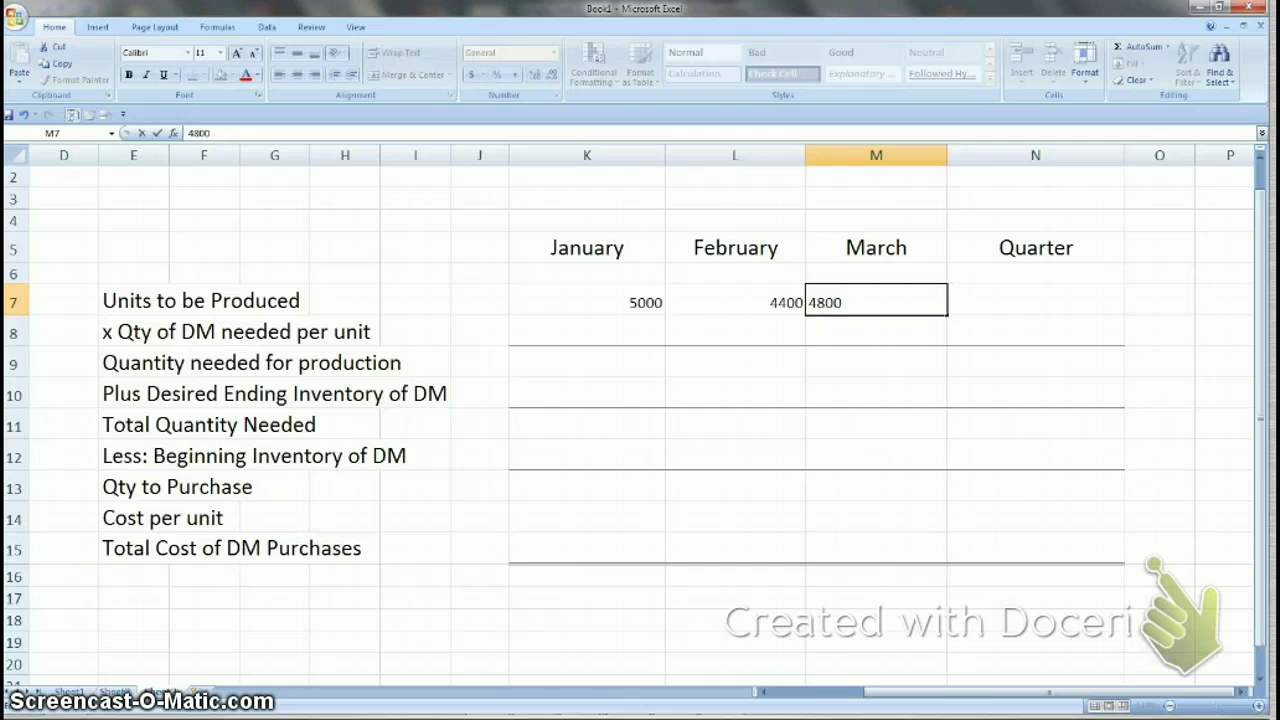
key(Tab)
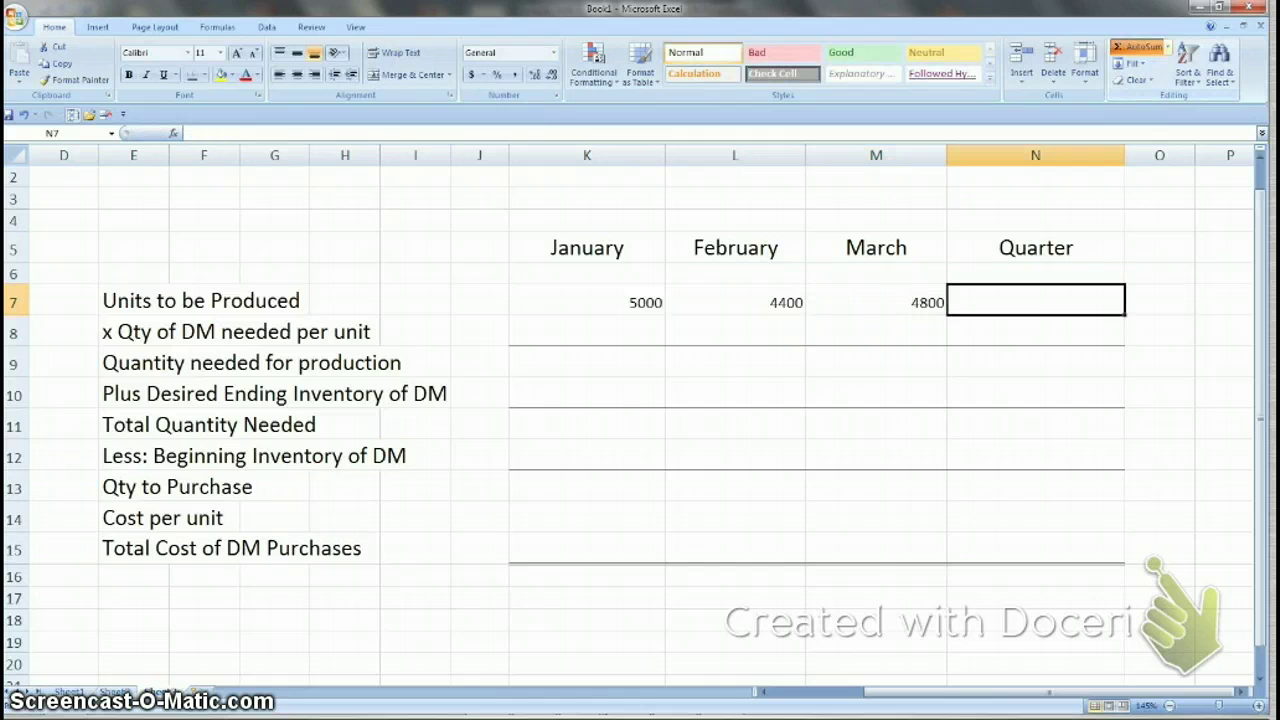
click(1143, 46)
key(Return)
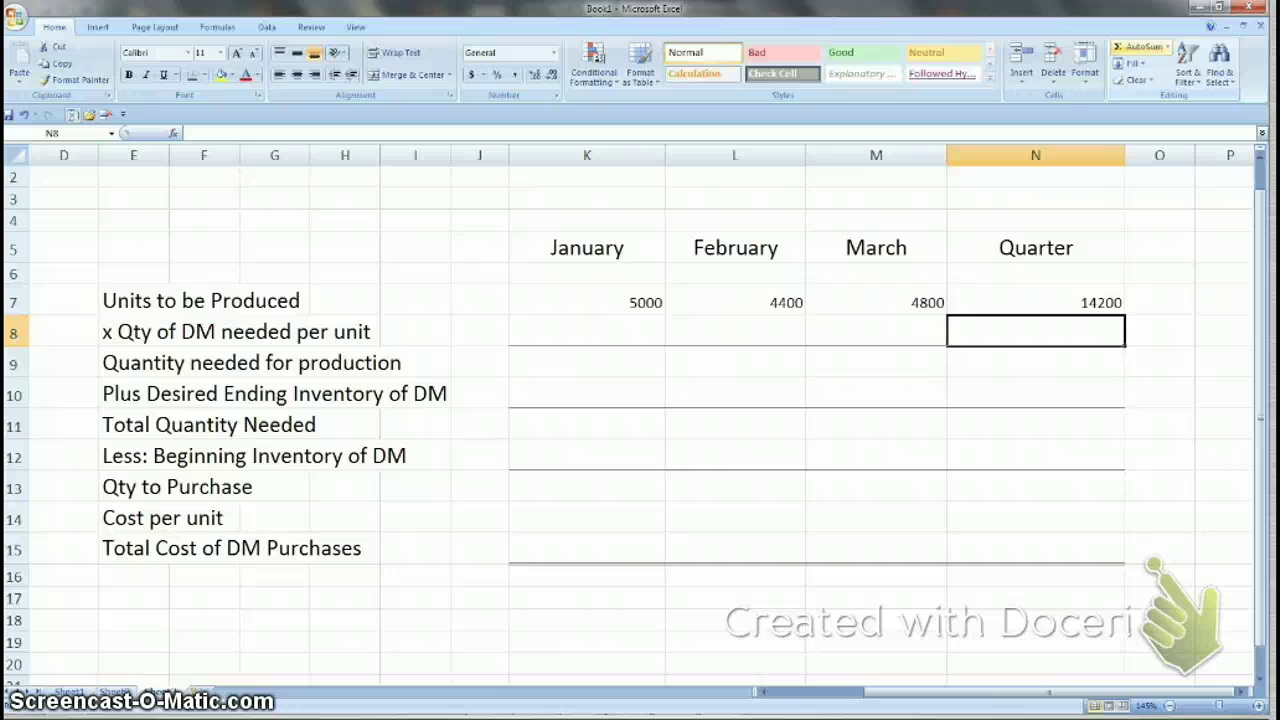
Step: Enter 3 as the quantity of direct materials needed per unit for January, February, March and the quarter
click(586, 330)
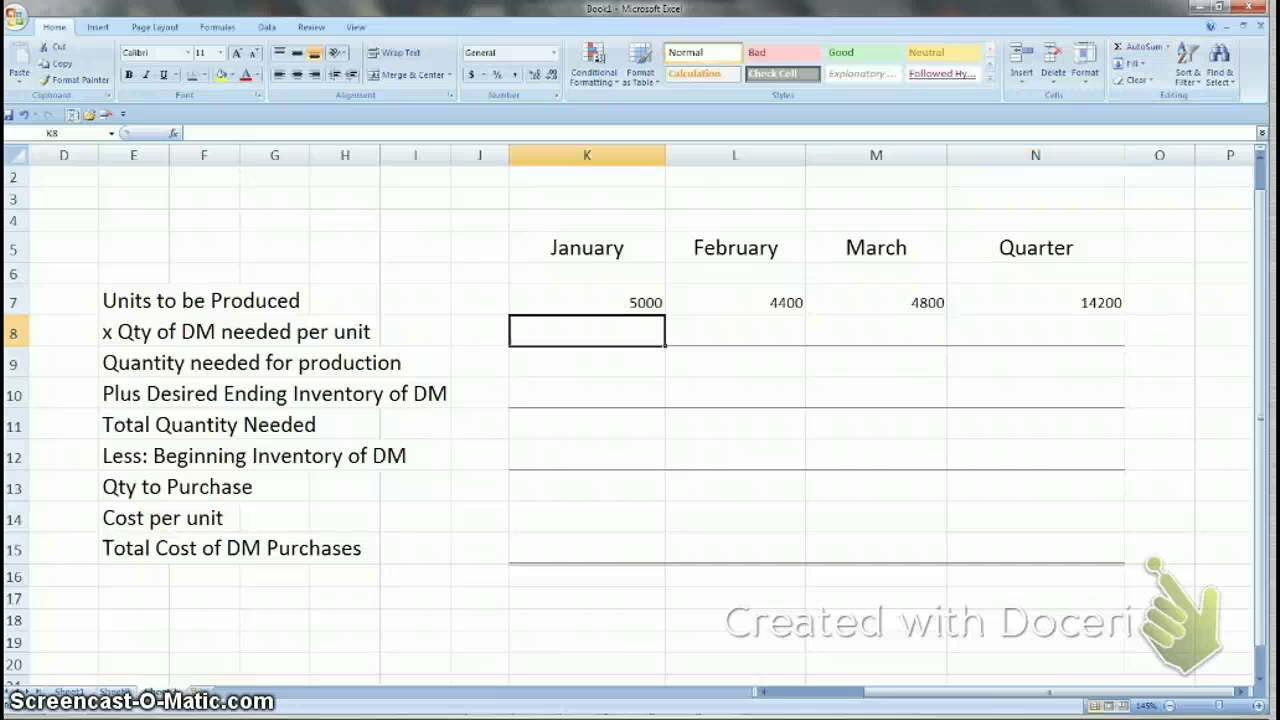
text(3)
key(Tab)
text(3)
key(Tab)
text(3)
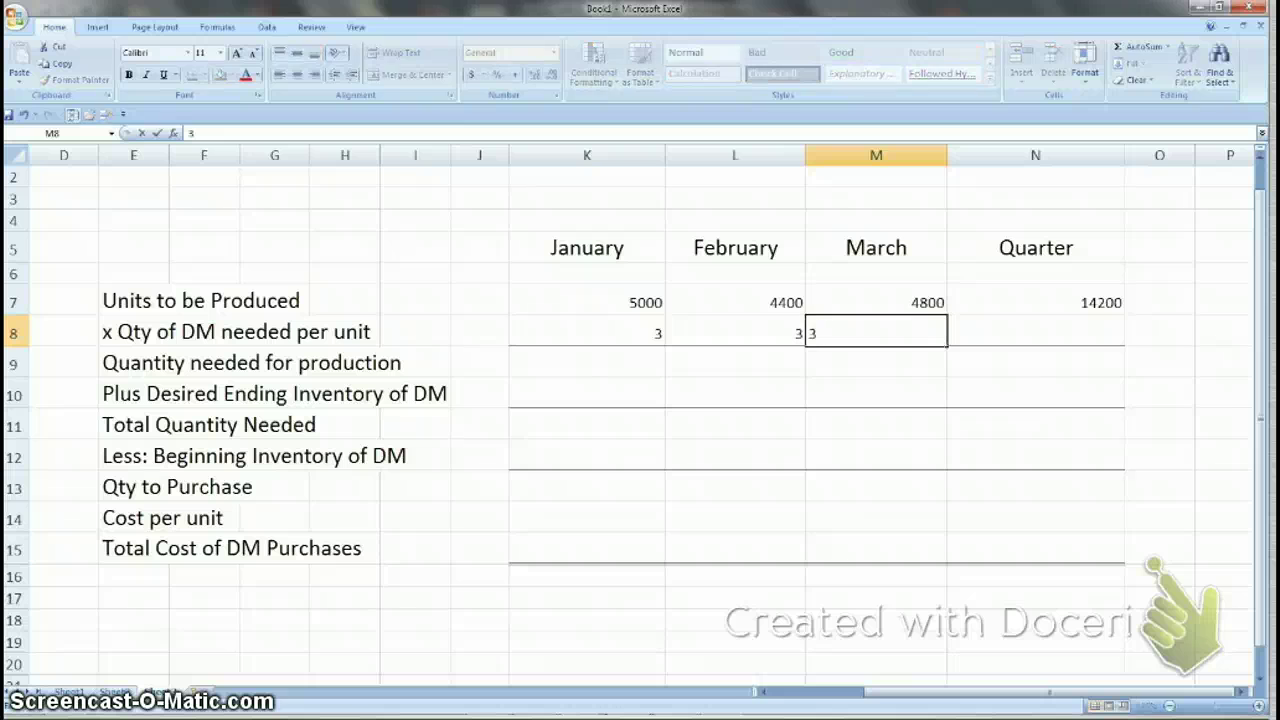
key(Tab)
text(3)
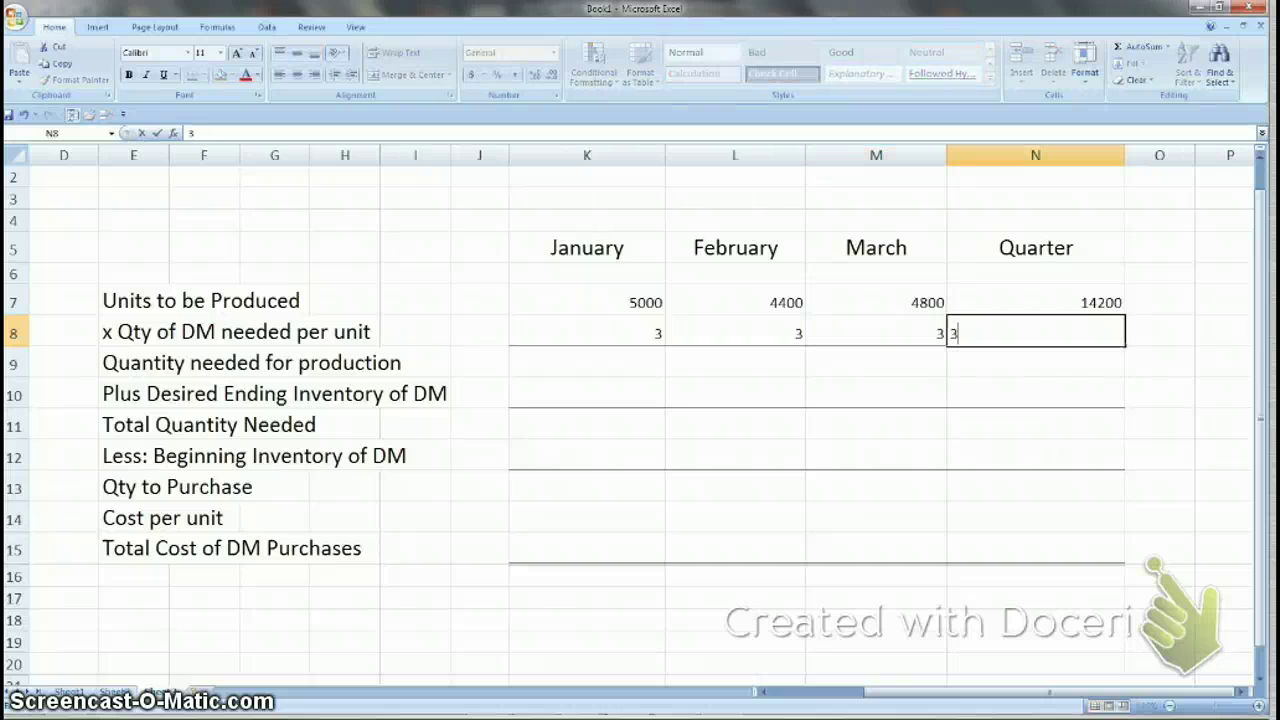
key(Return)
Step: Calculate January's quantity needed for production in K9 by multiplying K7 by K8
click(586, 362)
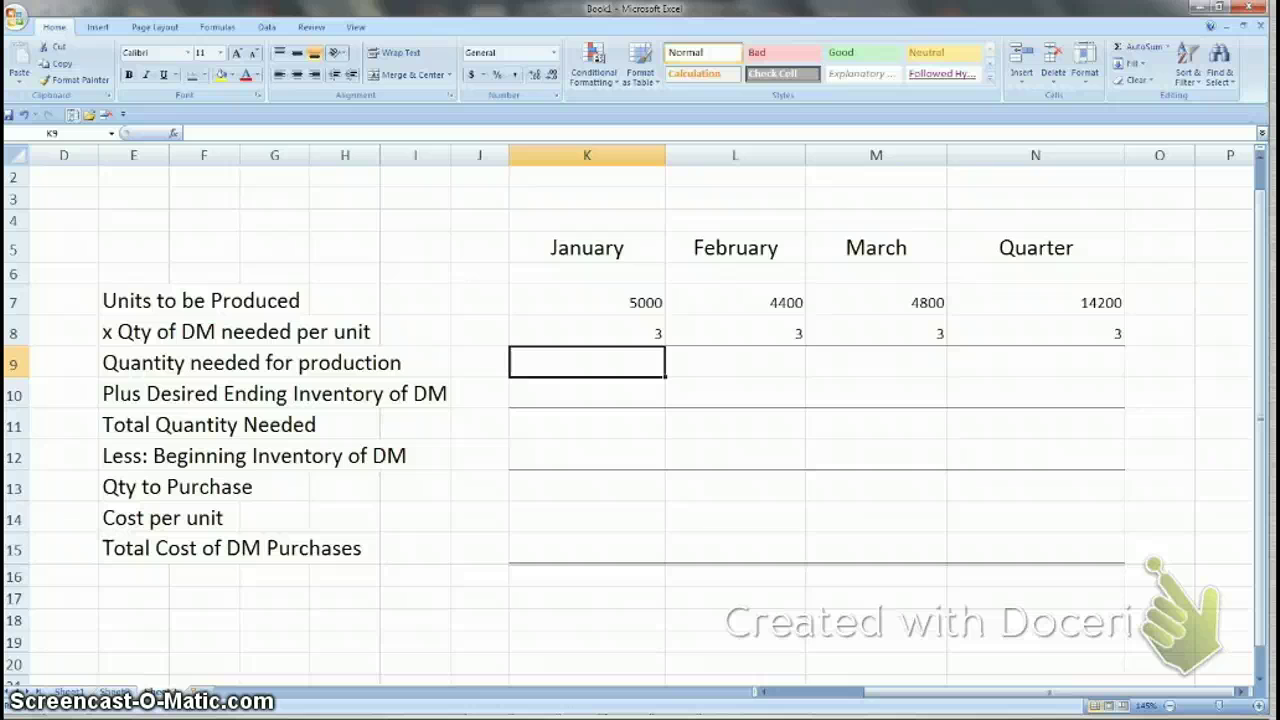
text(+)
key(Up)
key(Up)
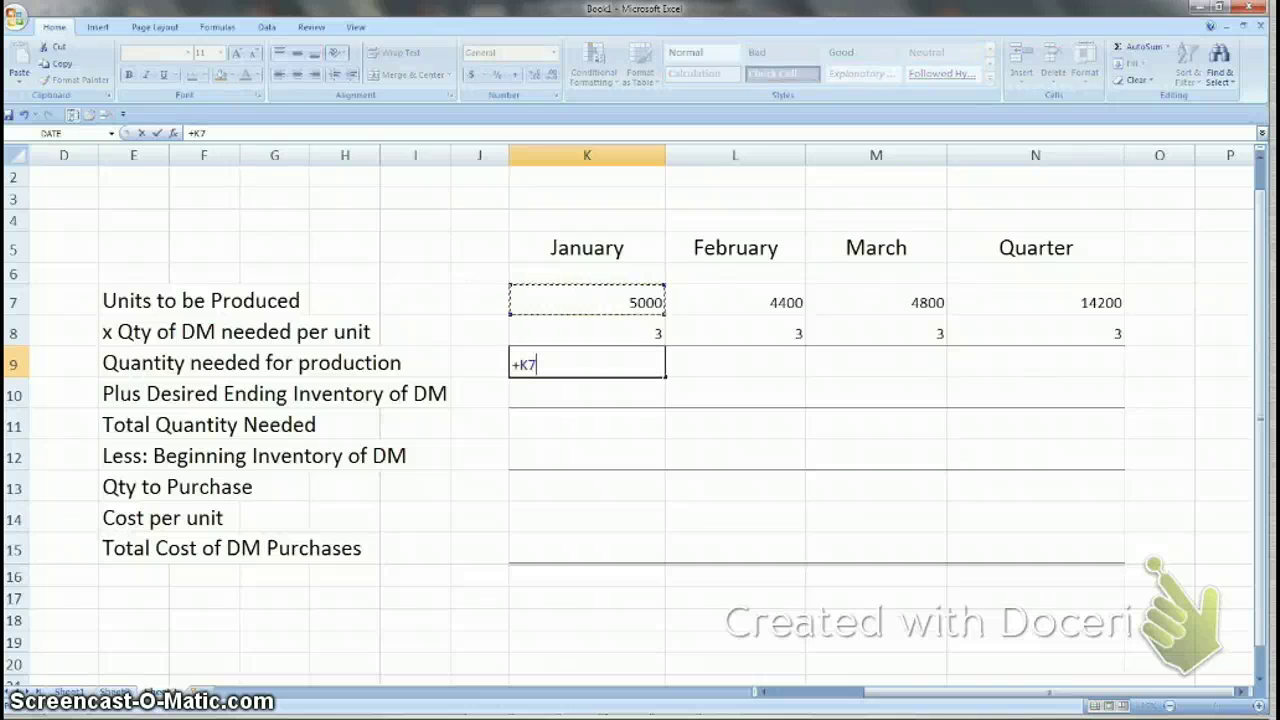
text(*)
key(Up)
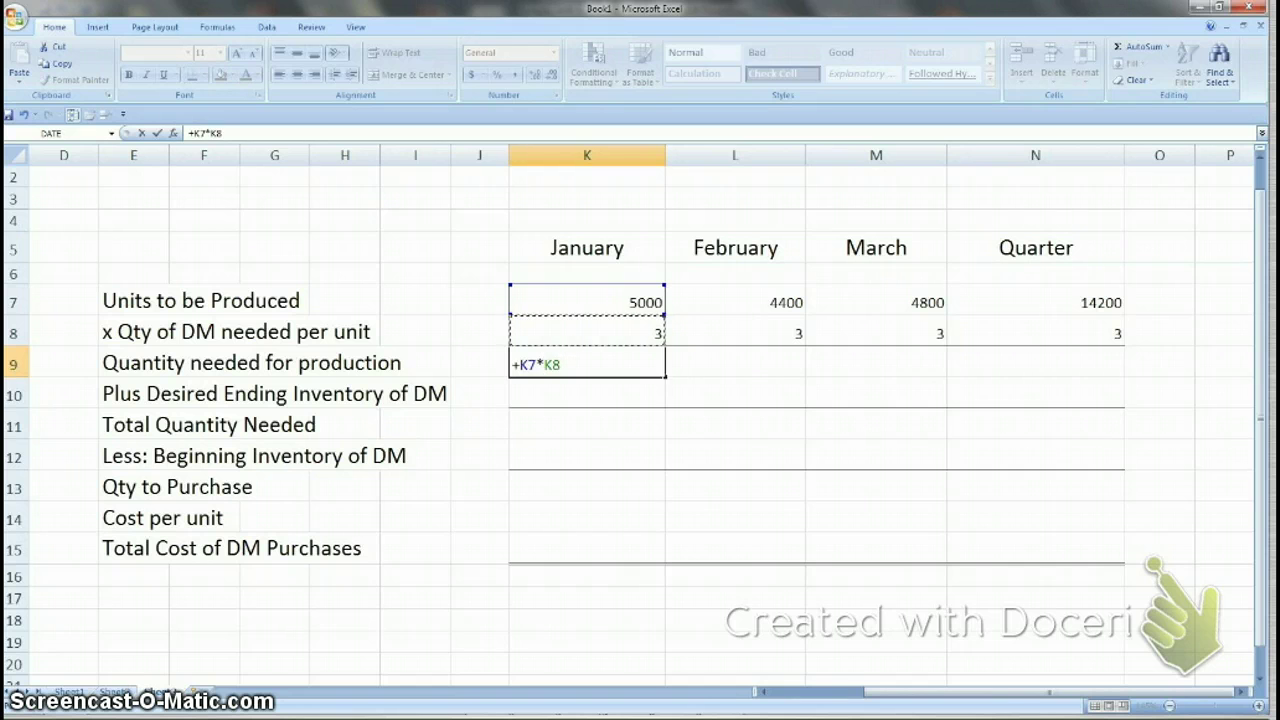
key(Return)
Step: Copy January's quantity needed for production formula to the February, March and Quarter columns
key(Up)
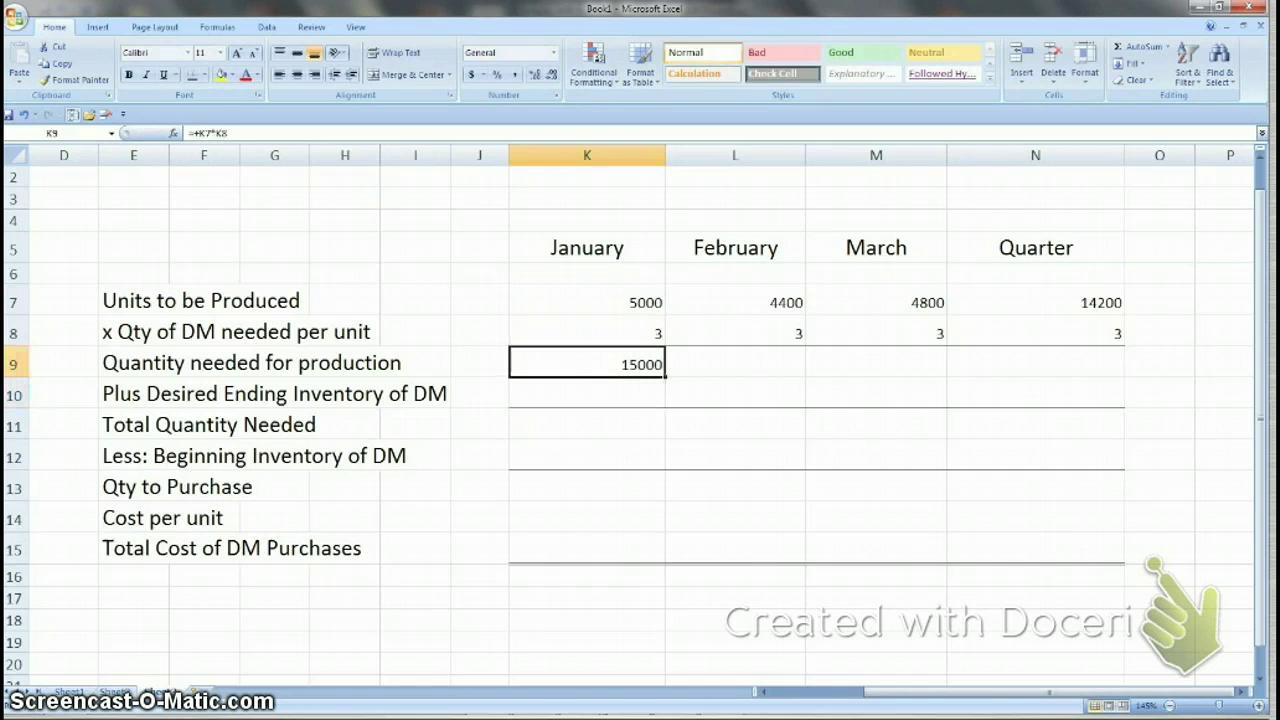
key(ctrl+c)
key(Right)
key(ctrl+v)
key(Right)
key(ctrl+v)
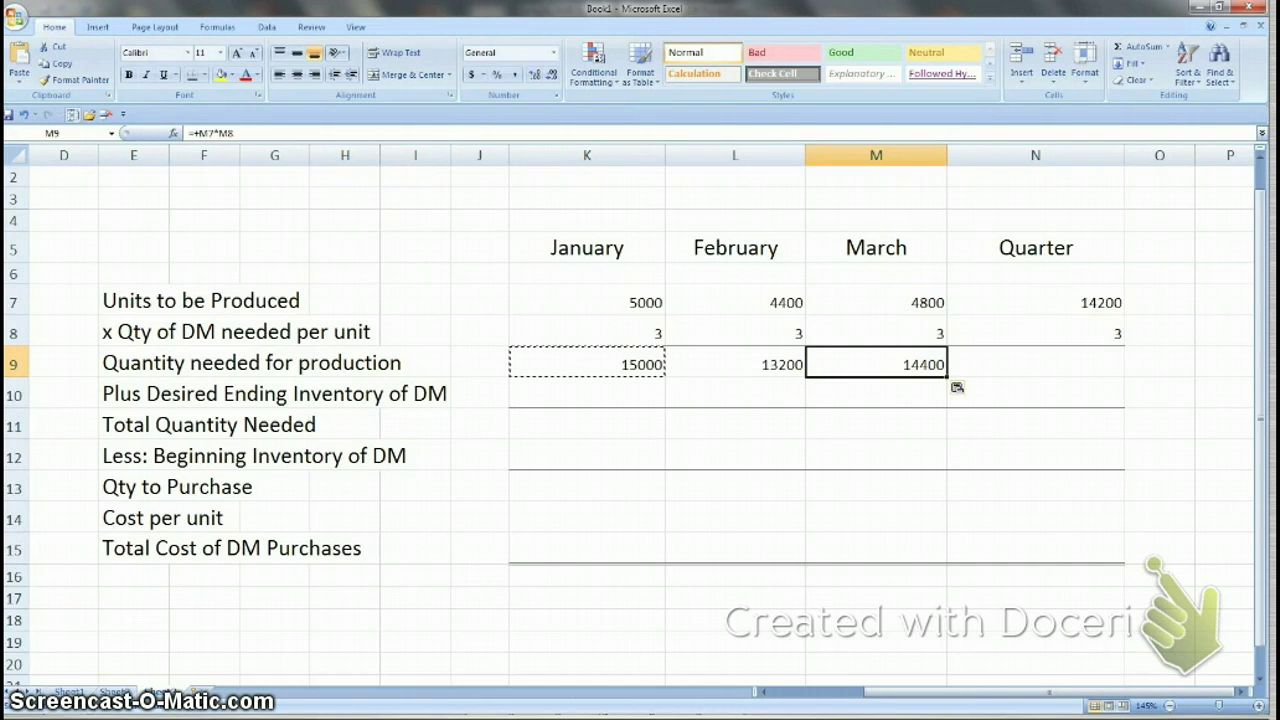
key(Right)
key(ctrl+v)
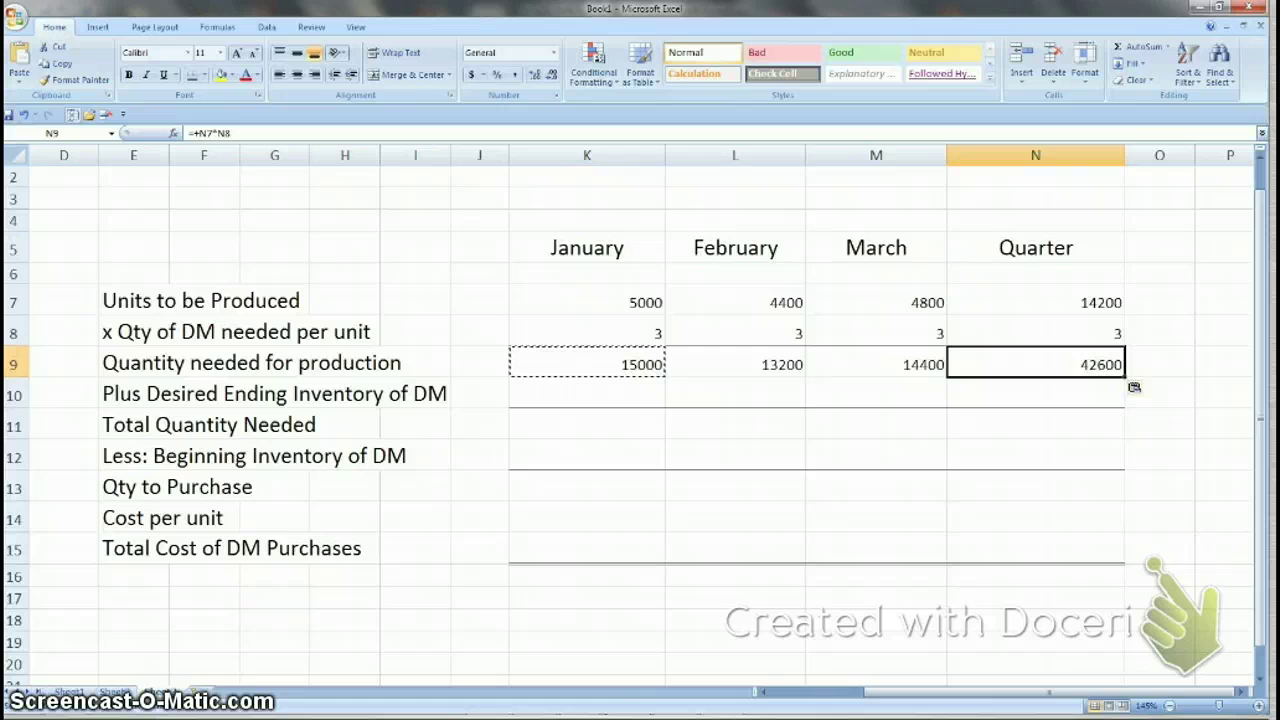
key(Escape)
Step: Calculate January's desired ending inventory in K10 as February's quantity needed for production (L9) times .2
click(586, 393)
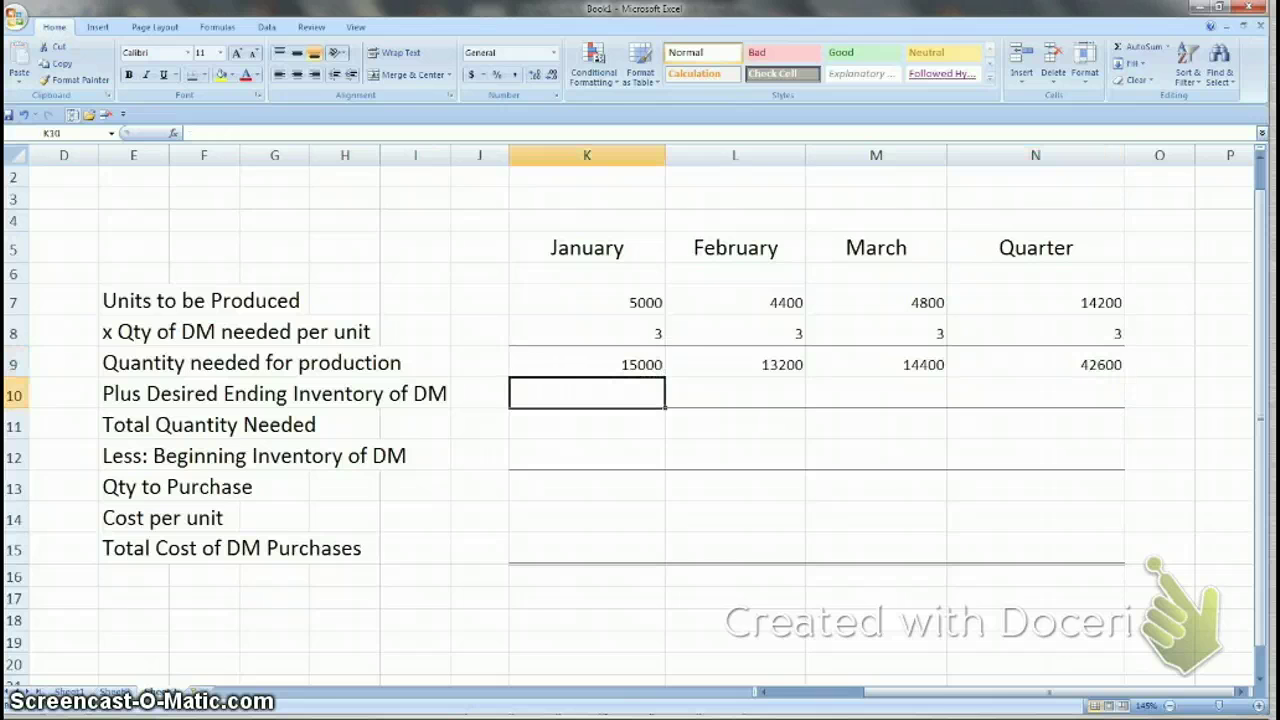
text(+)
click(735, 363)
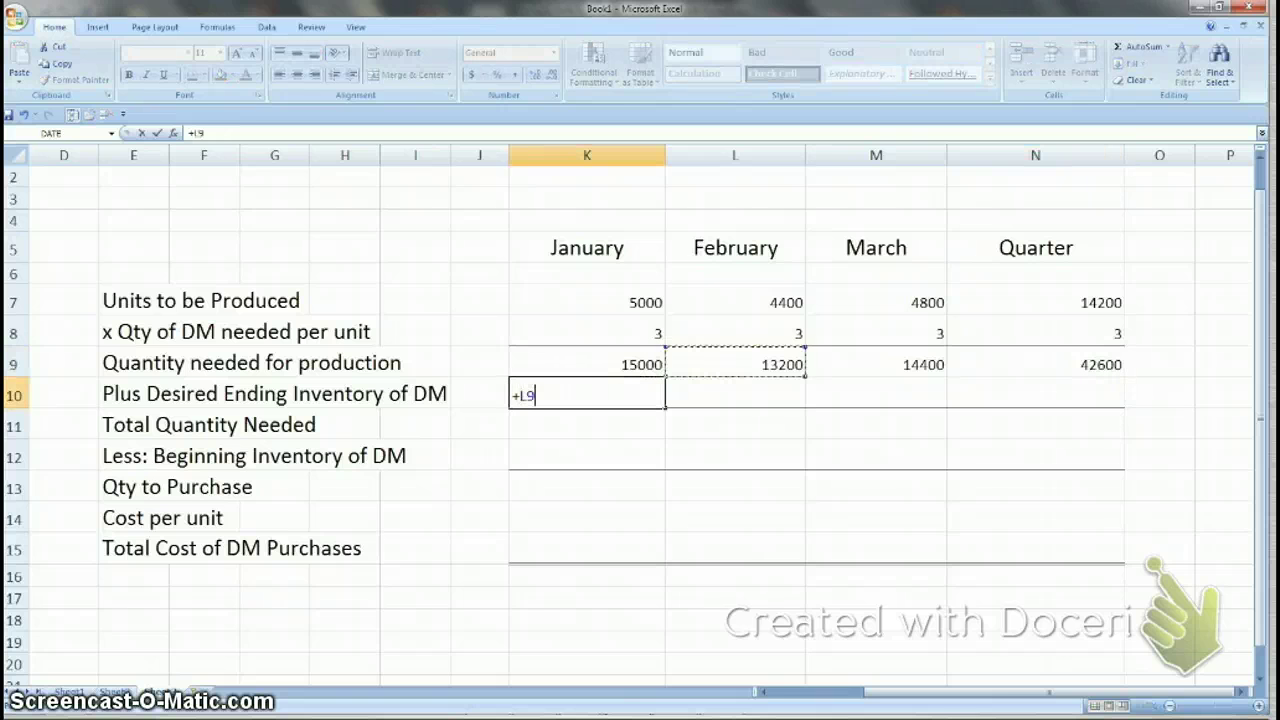
text(*.2)
key(Return)
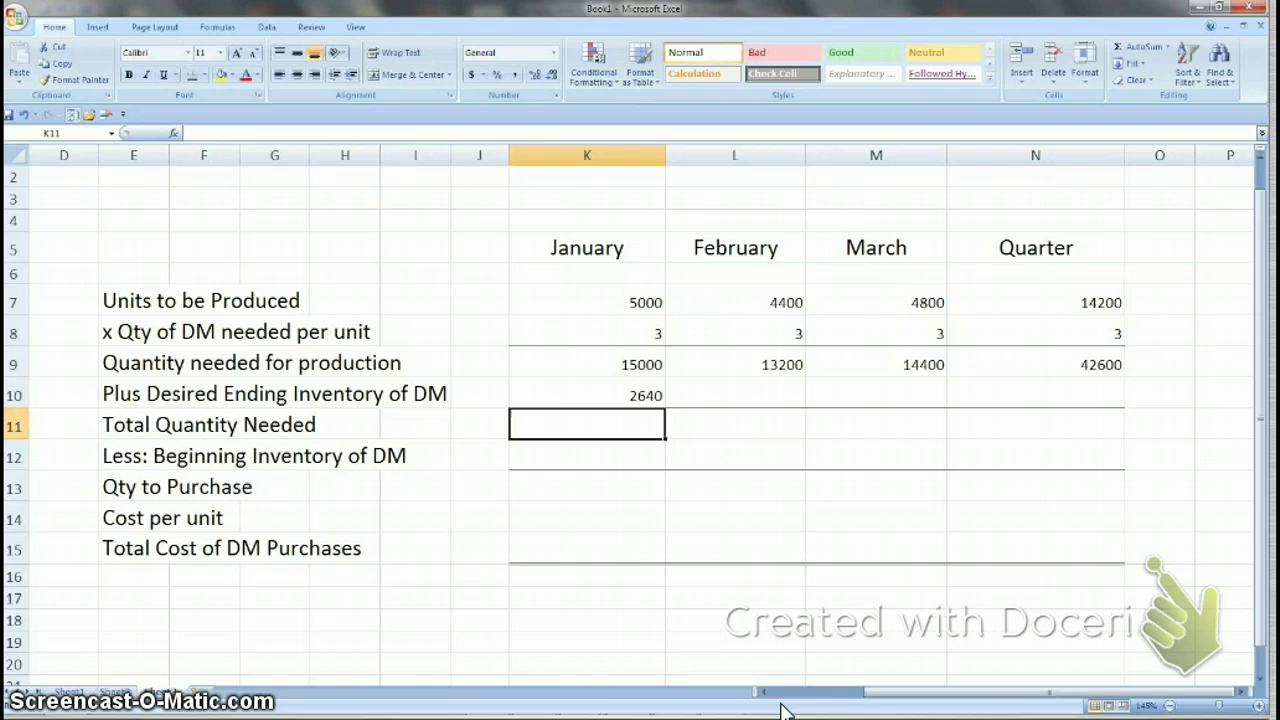
Step: Calculate February's desired ending inventory in L10 as March's quantity needed for production (M9) times .2
key(Up)
key(Right)
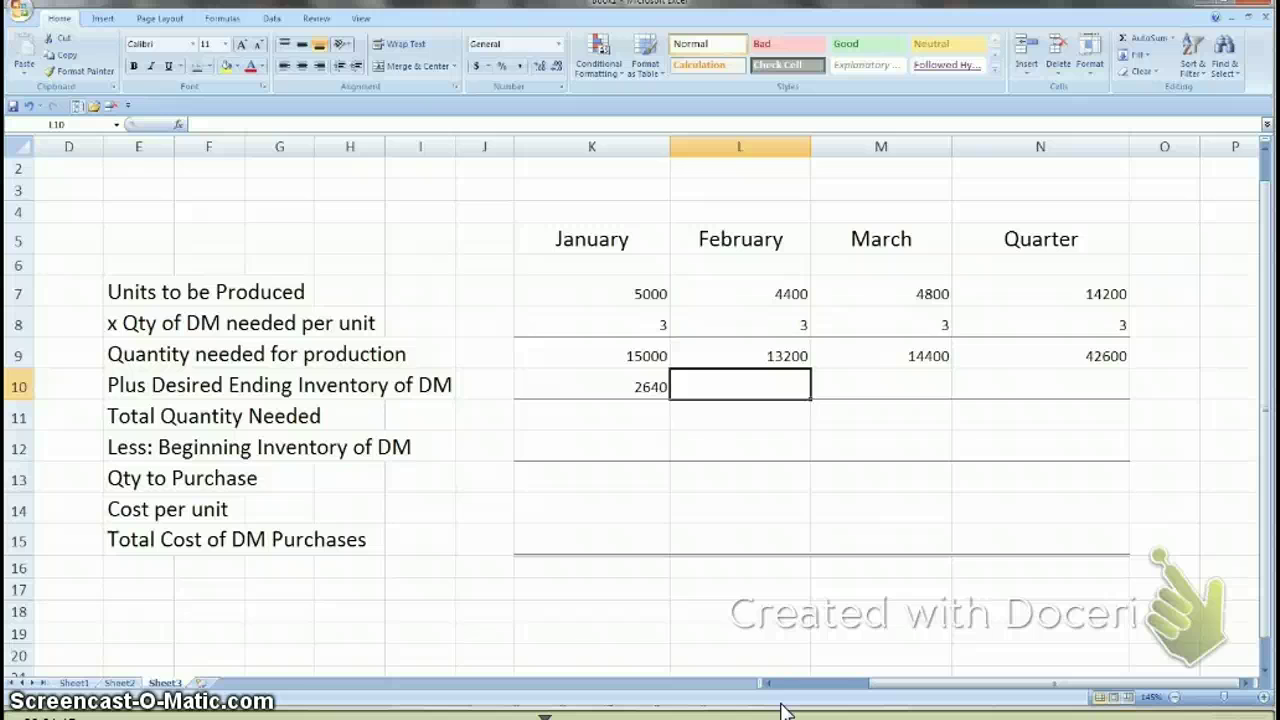
text(+)
key(Up)
key(Right)
text(*.2)
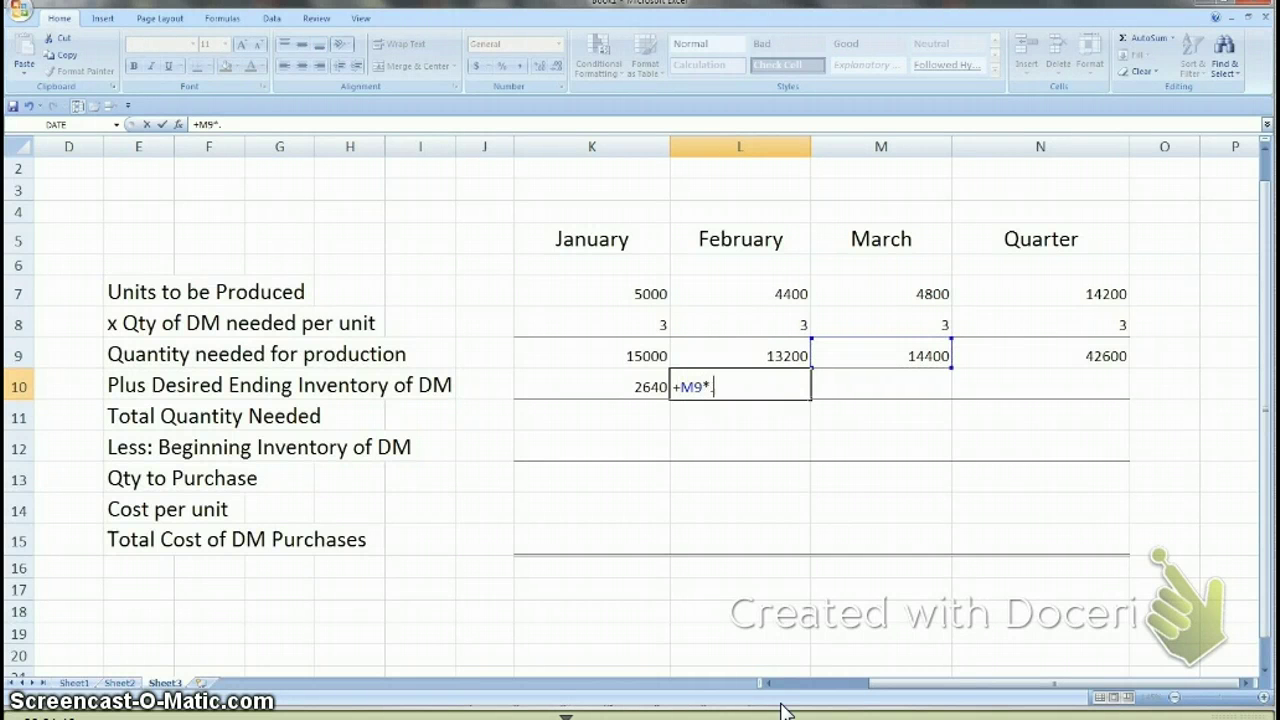
key(Return)
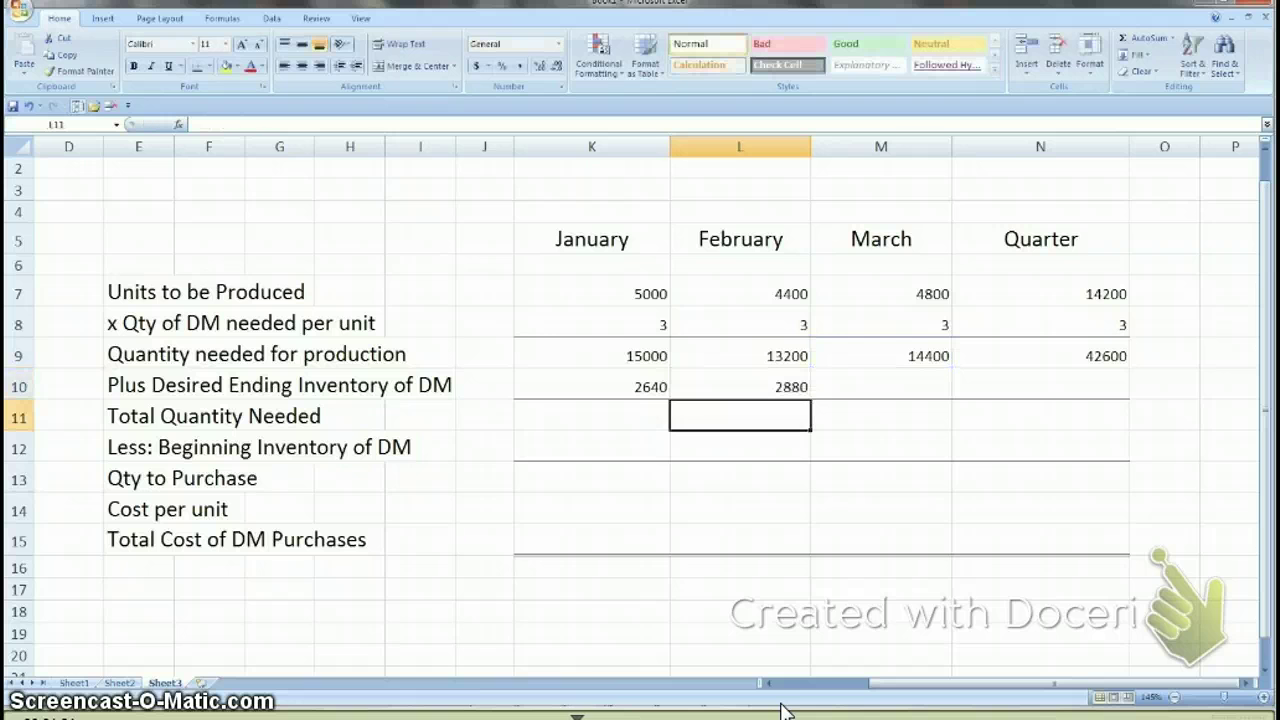
Step: Calculate March's desired ending inventory in M10 from April's production with the formula +4200*3*.2
key(Up)
key(Right)
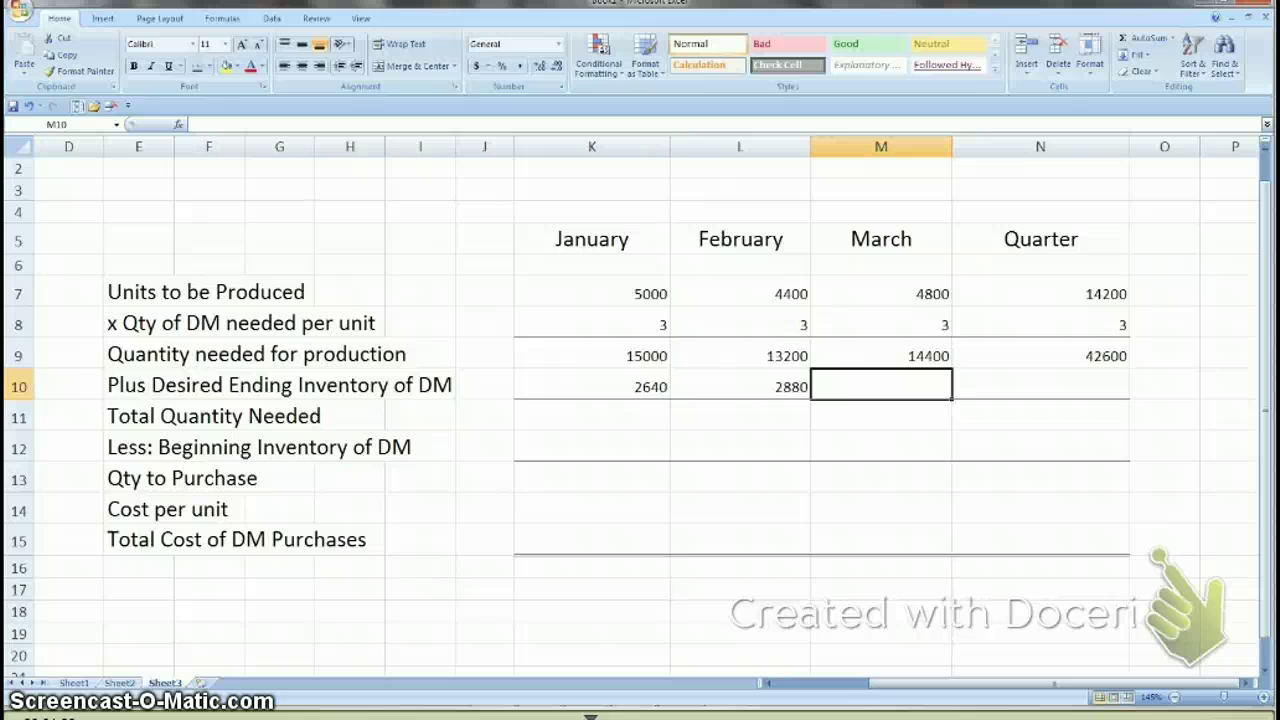
text(+42)
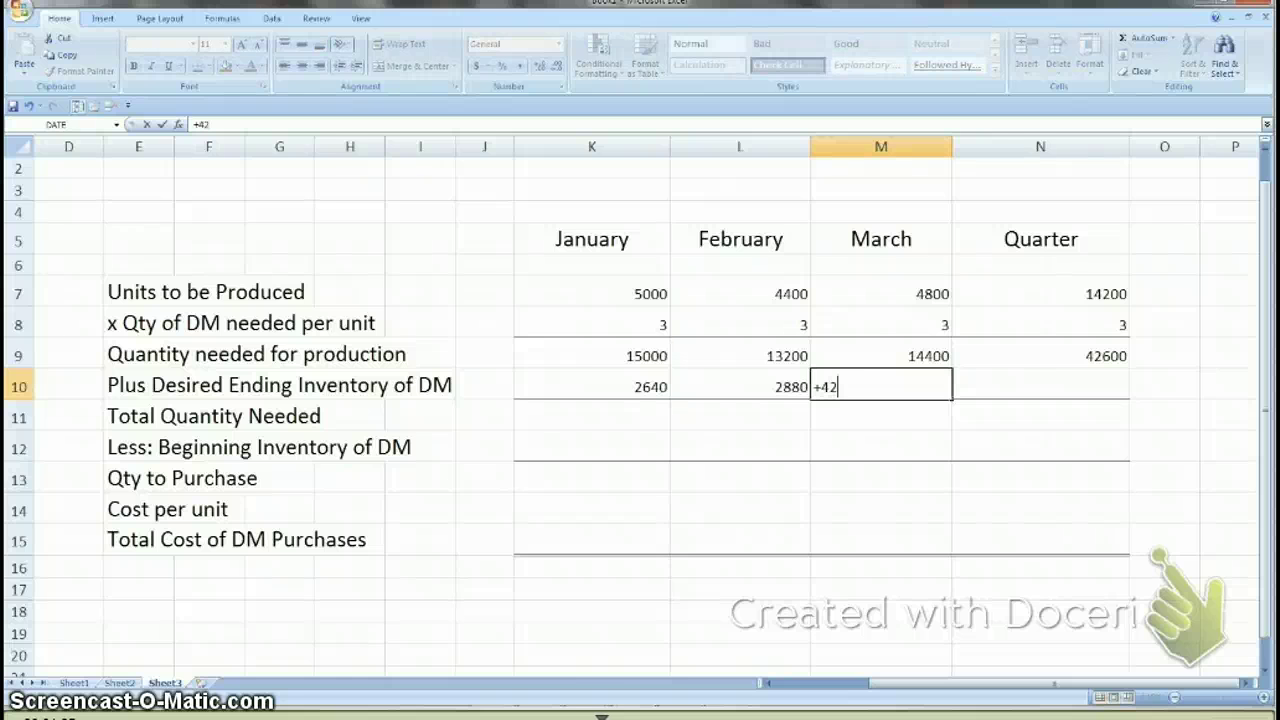
text(00)
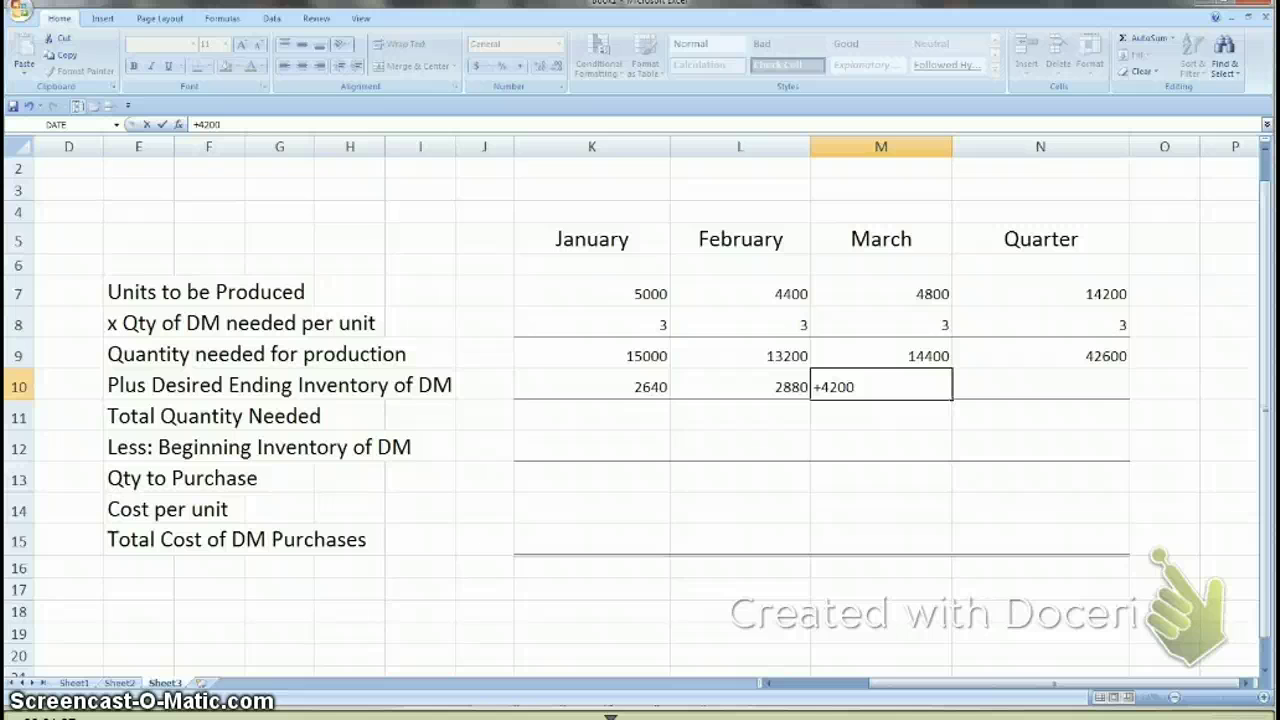
text(*3*)
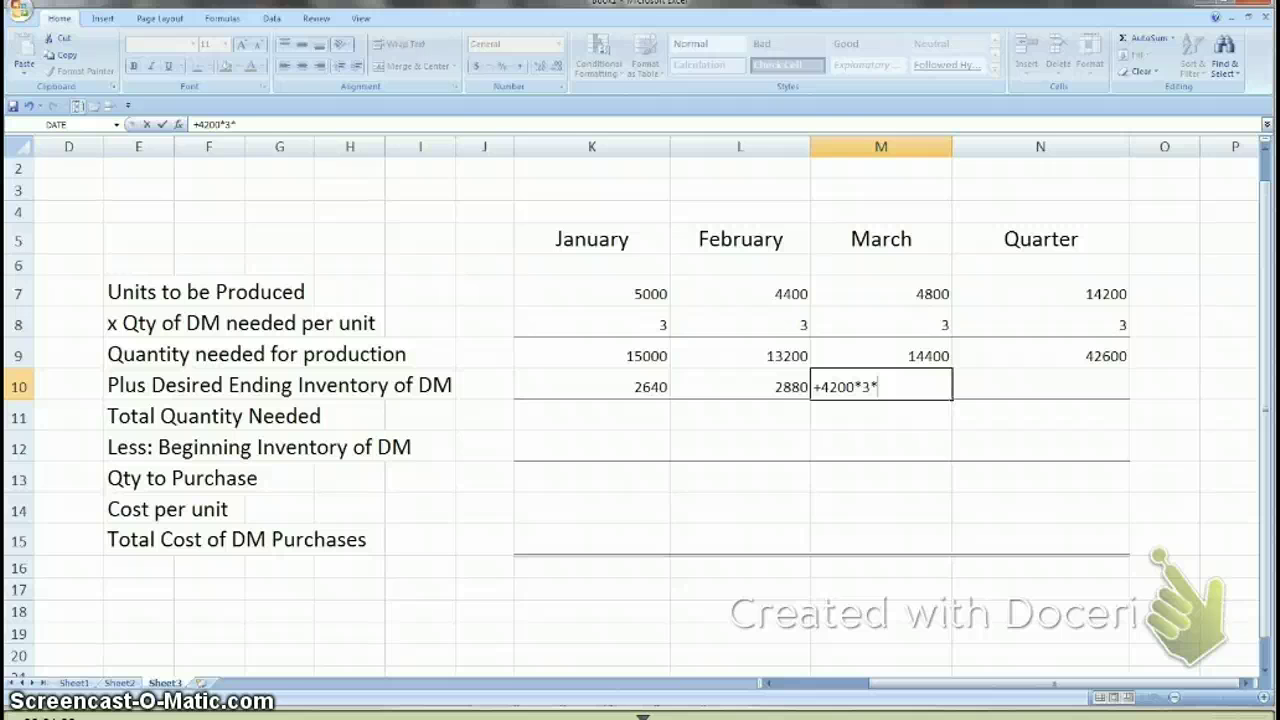
text(.2)
key(Return)
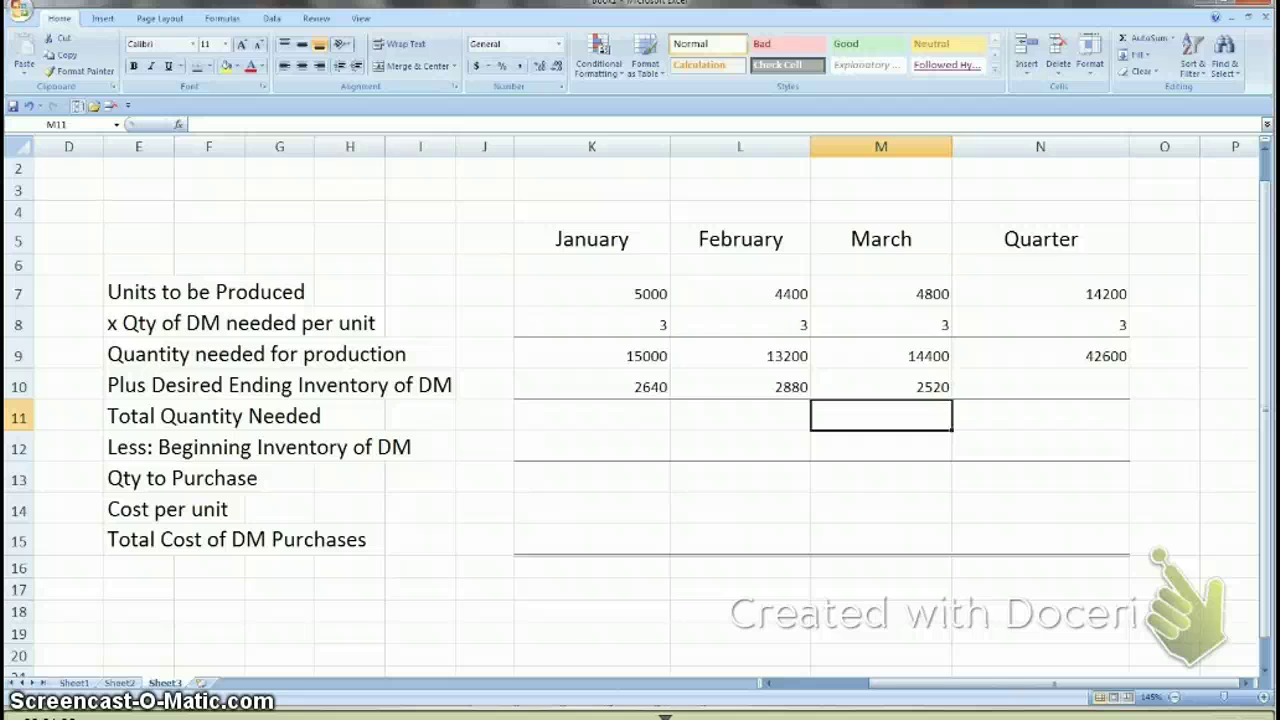
Step: Enter 2520 as the quarter's desired ending inventory of direct materials
key(Up)
key(Right)
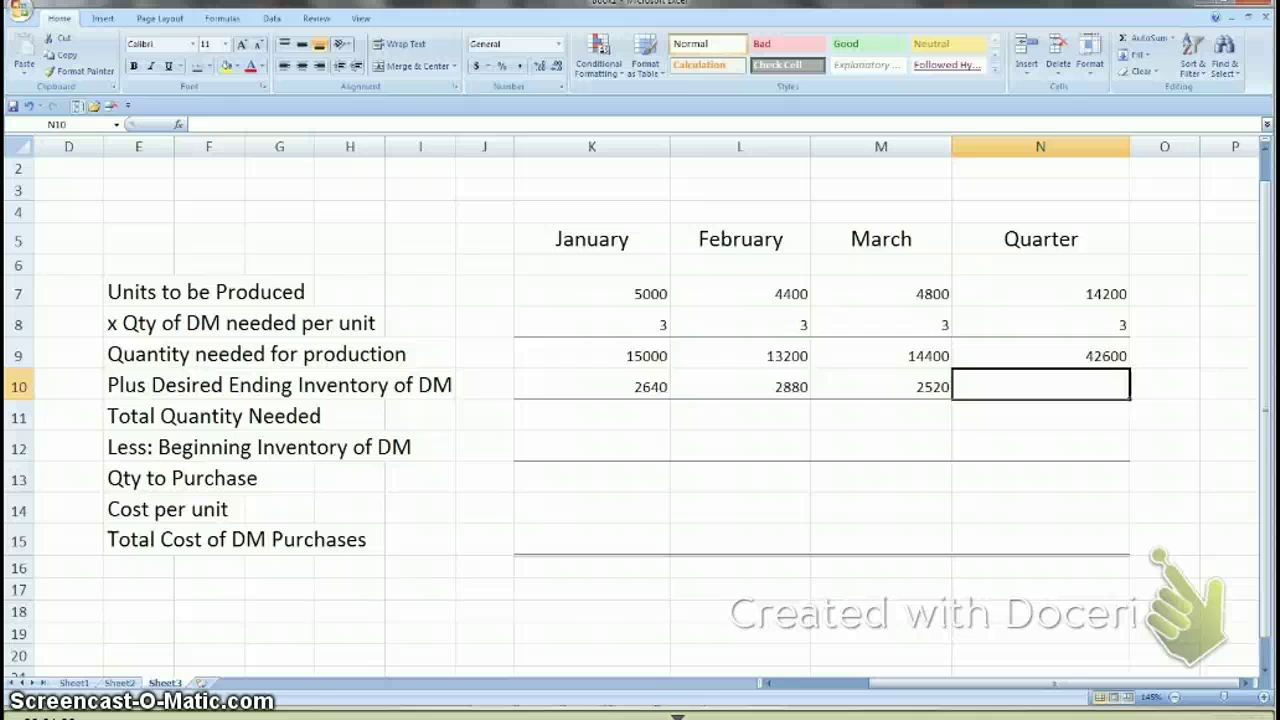
text(2520)
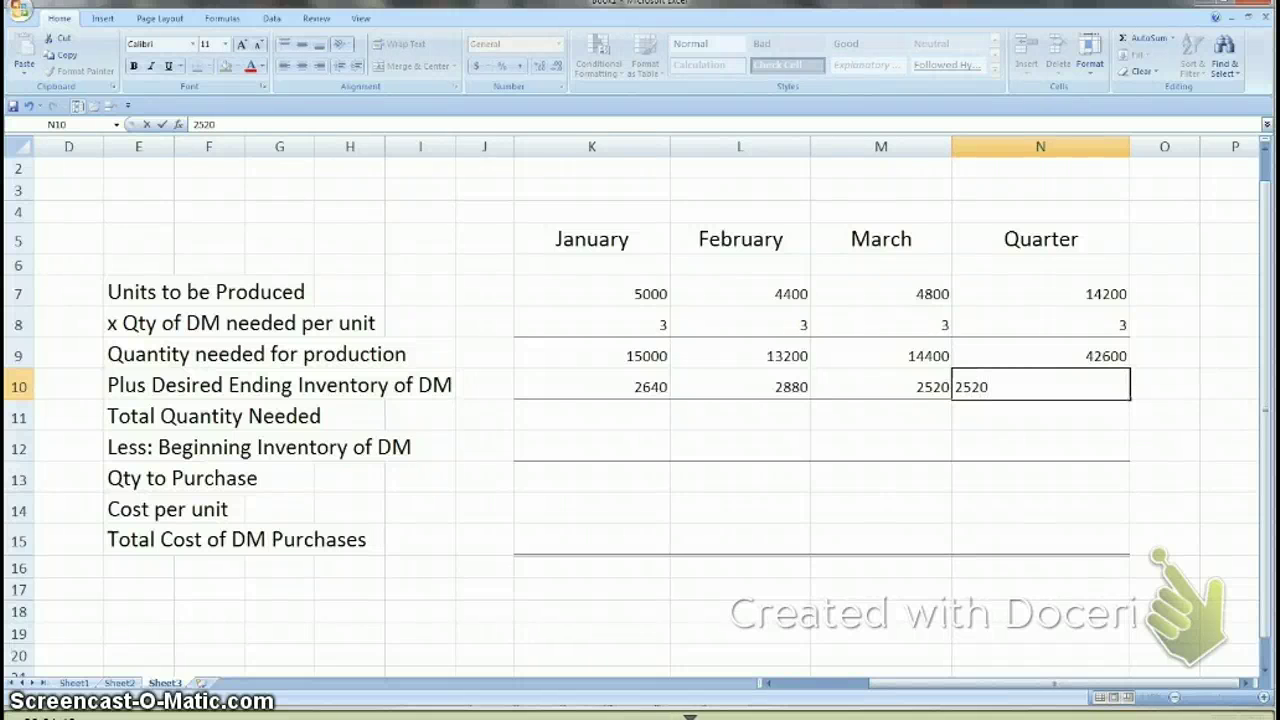
key(Return)
Step: Calculate January's total quantity needed in K11 by adding K9 and K10
click(591, 415)
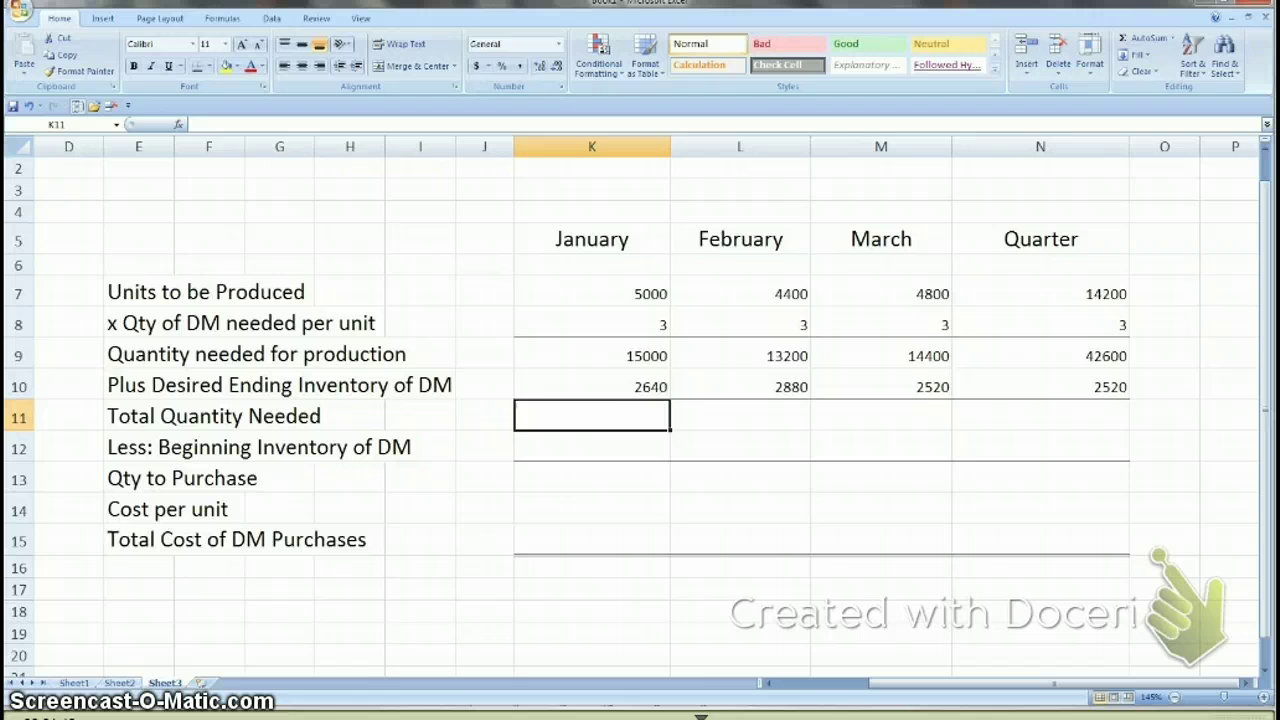
text(+)
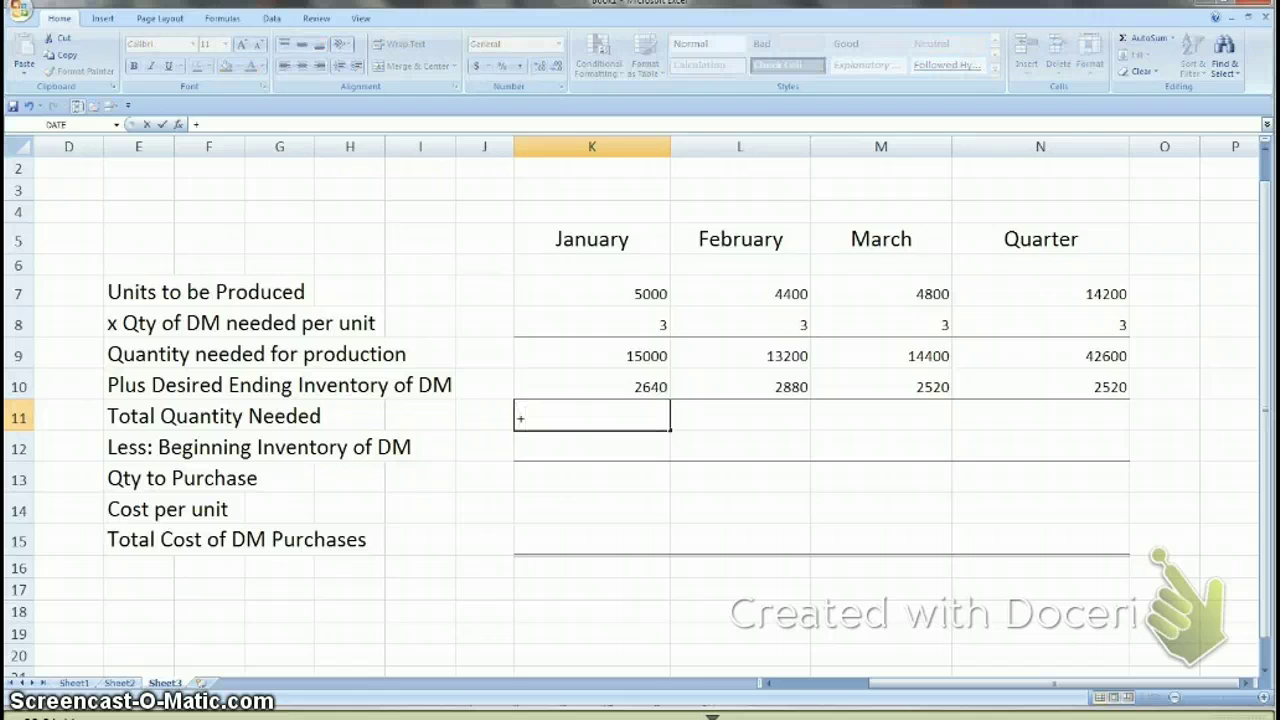
key(Up)
key(Up)
text(+)
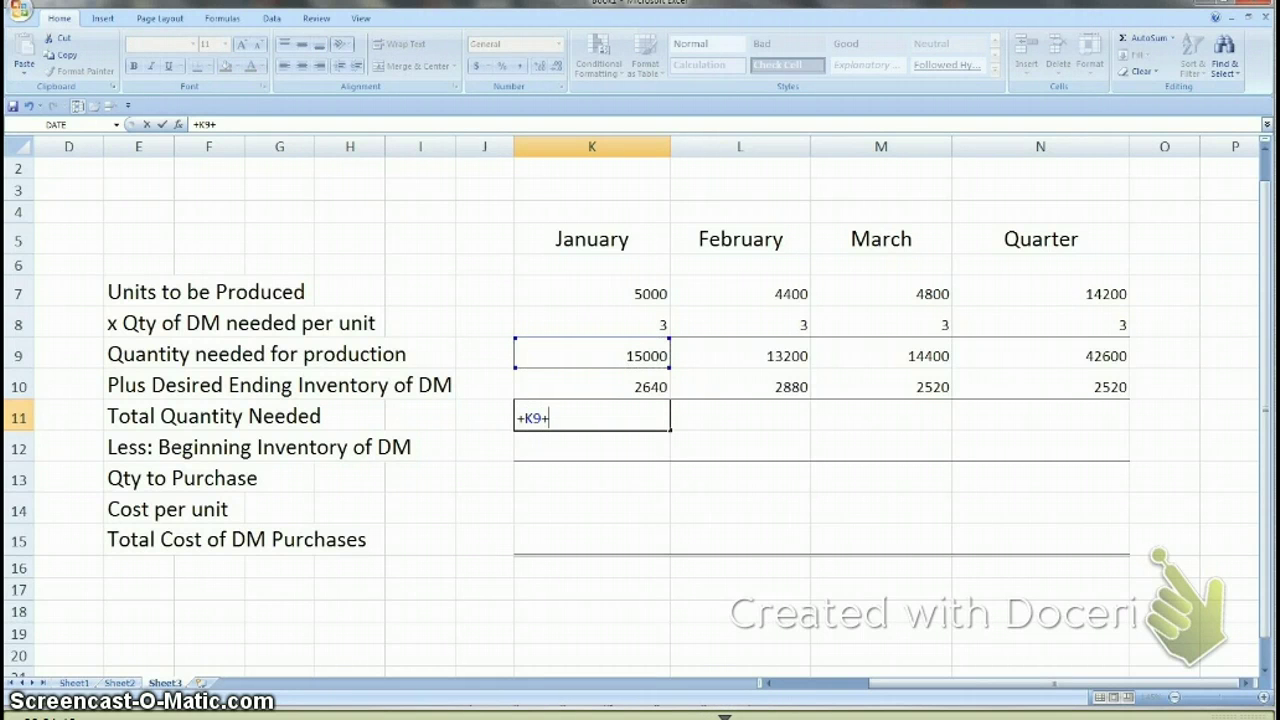
key(Up)
key(Return)
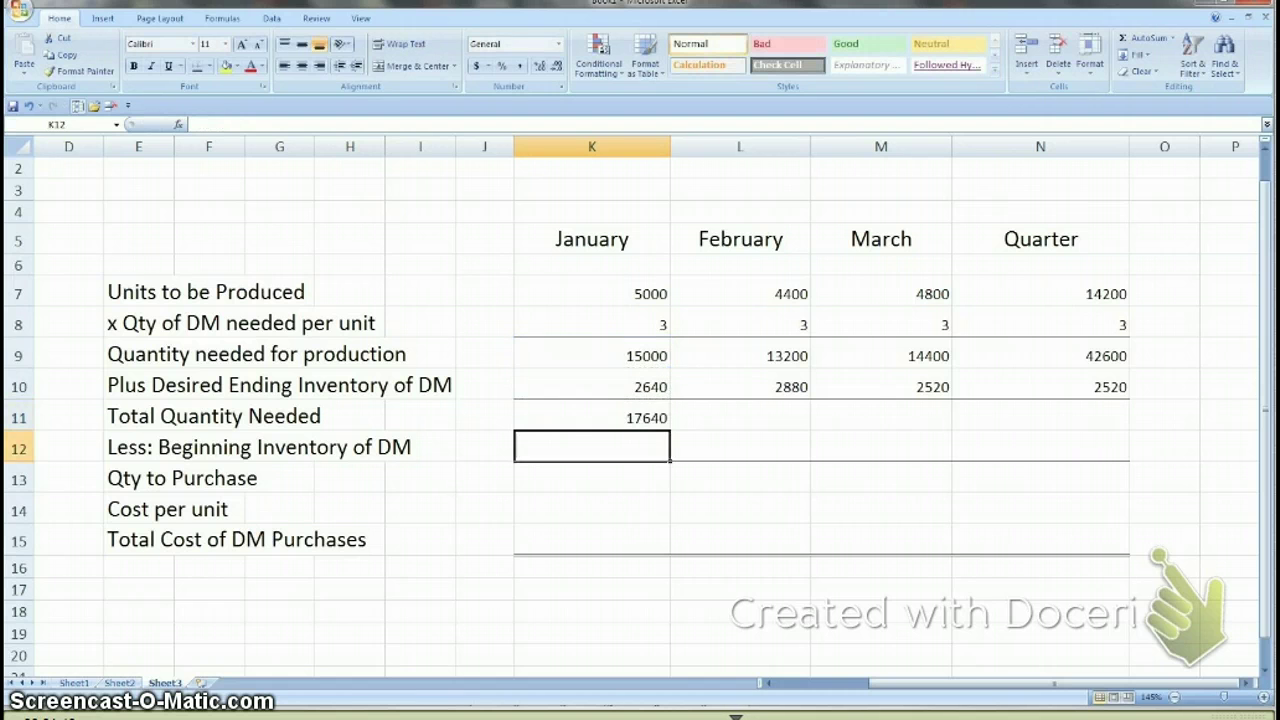
Step: Copy January's total quantity needed formula to the February, March and Quarter columns
key(Up)
key(ctrl+c)
key(Right)
key(ctrl+v)
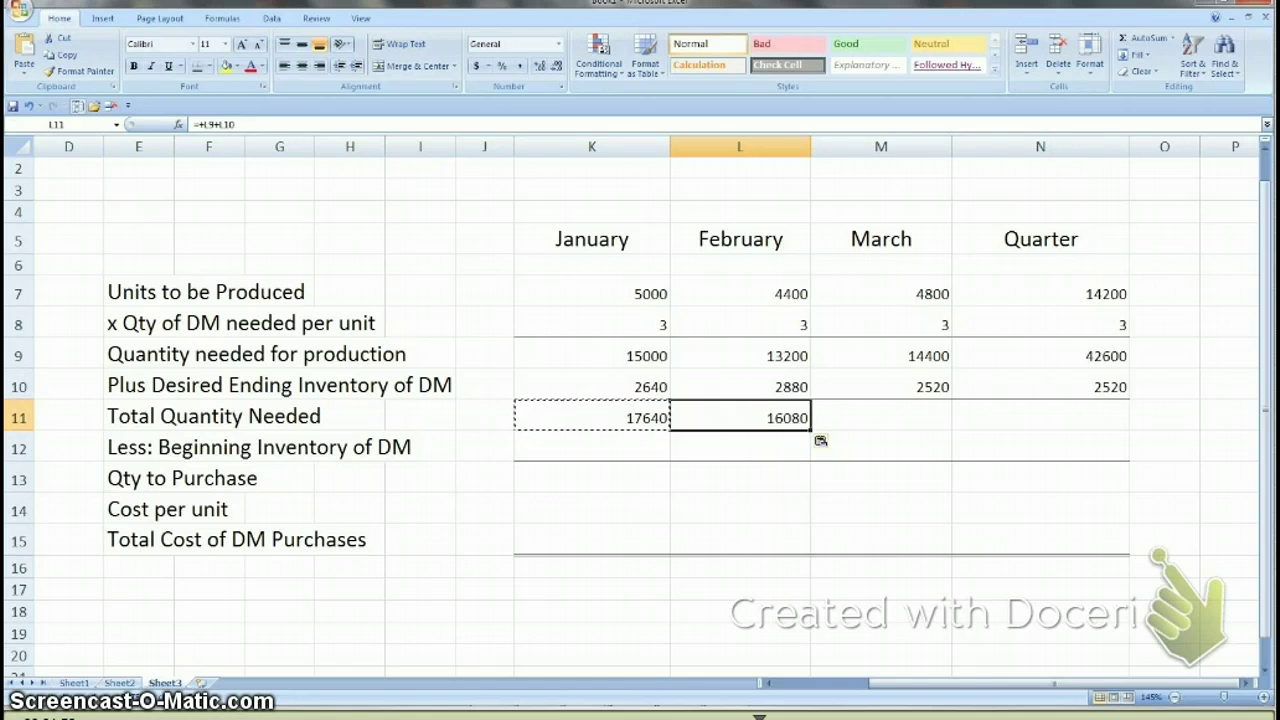
key(Right)
key(ctrl+v)
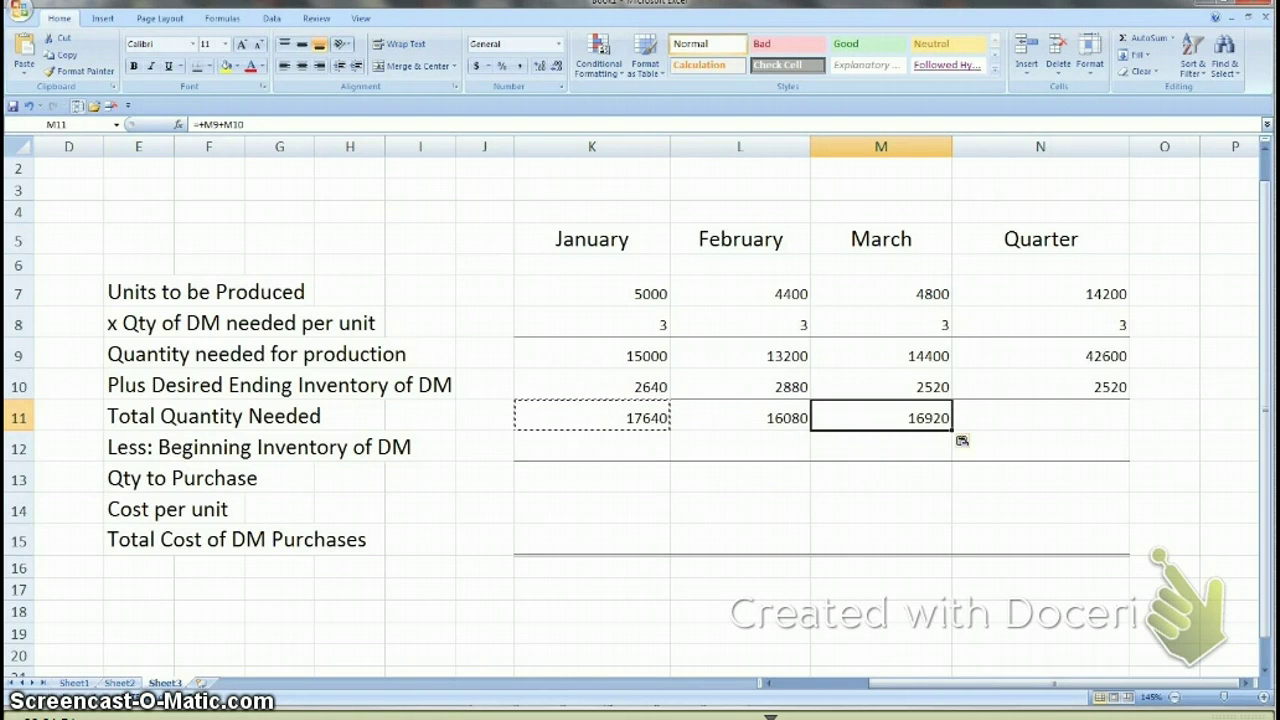
key(Right)
key(ctrl+v)
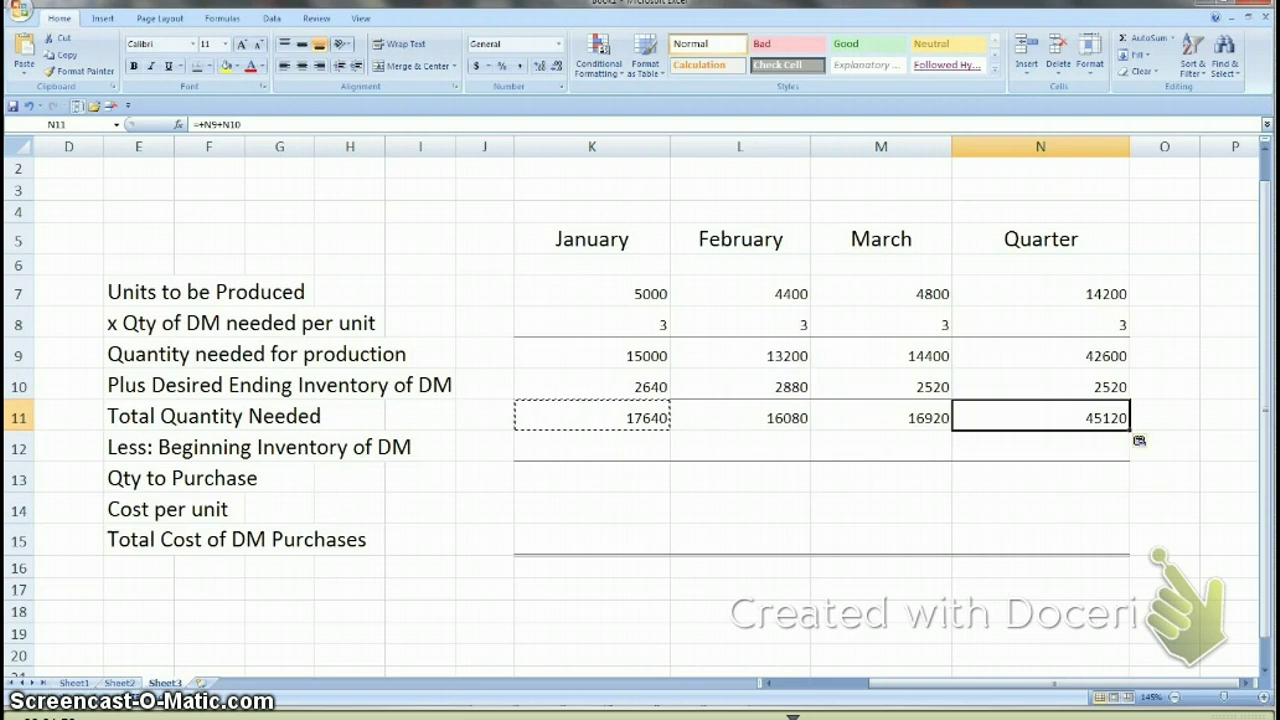
Step: Calculate January's beginning inventory of direct materials in K12 as 20% of January's quantity needed for production with +K9*.2
click(591, 446)
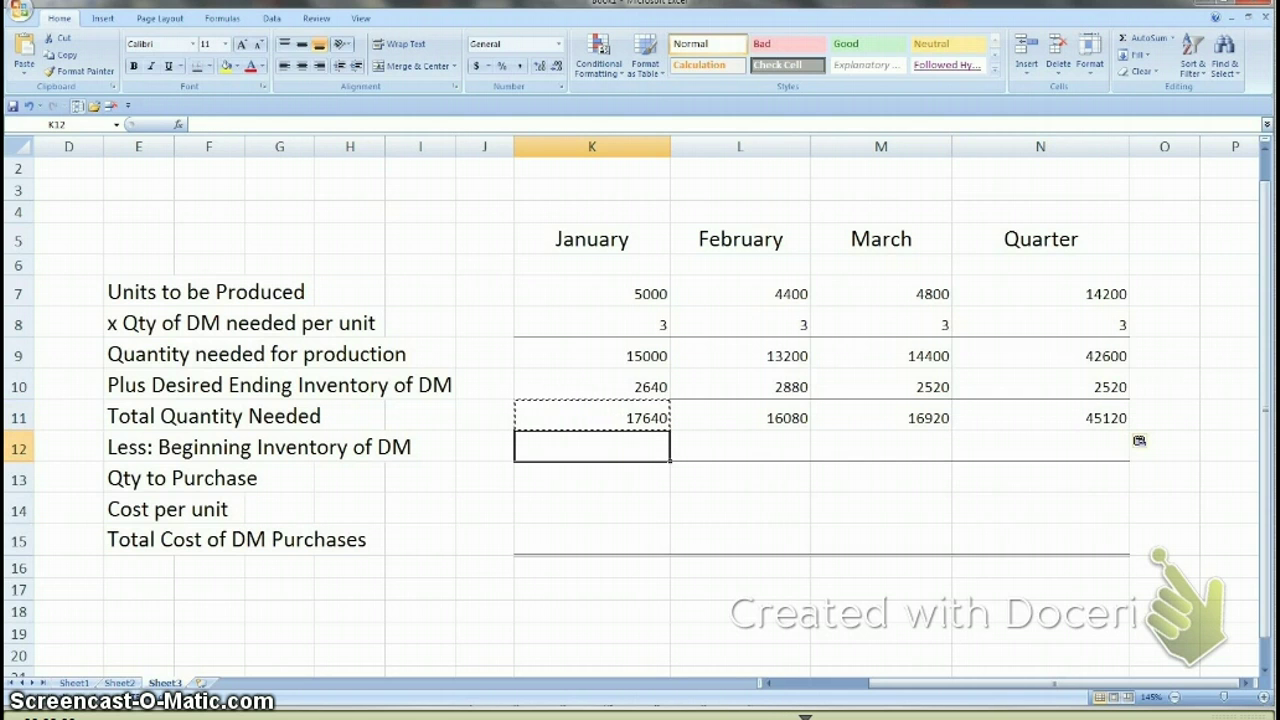
text(+)
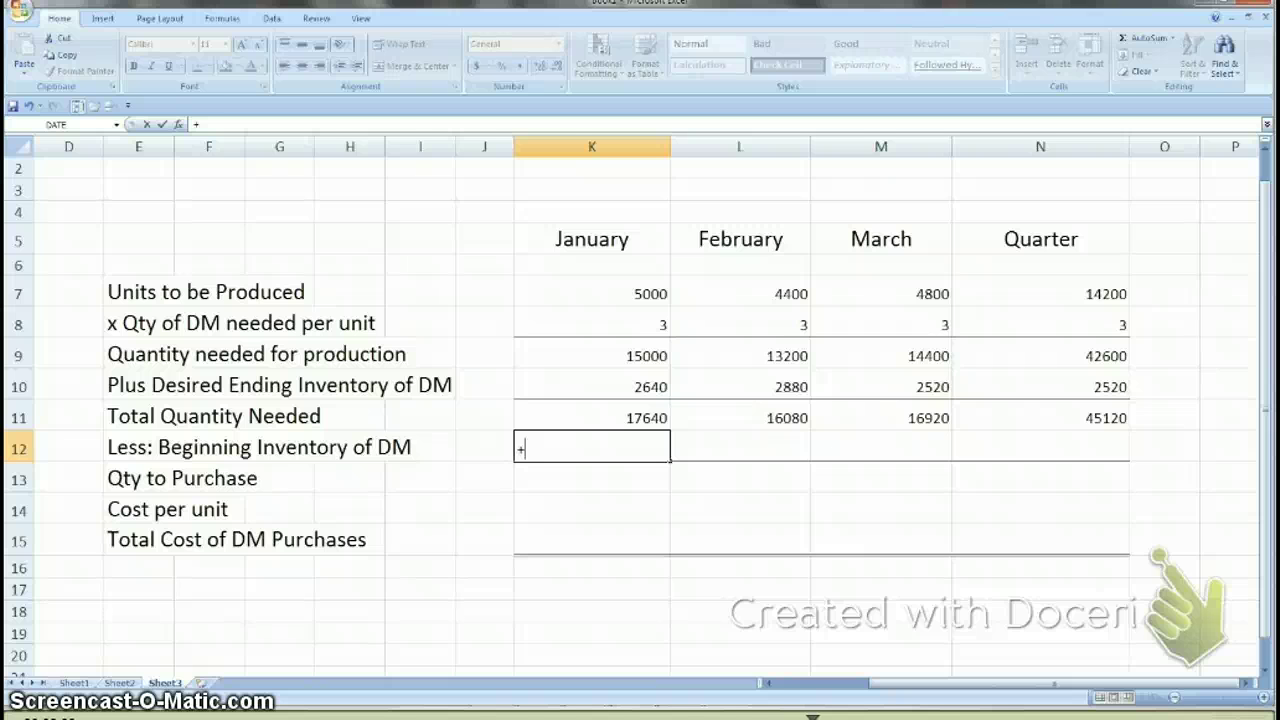
click(591, 355)
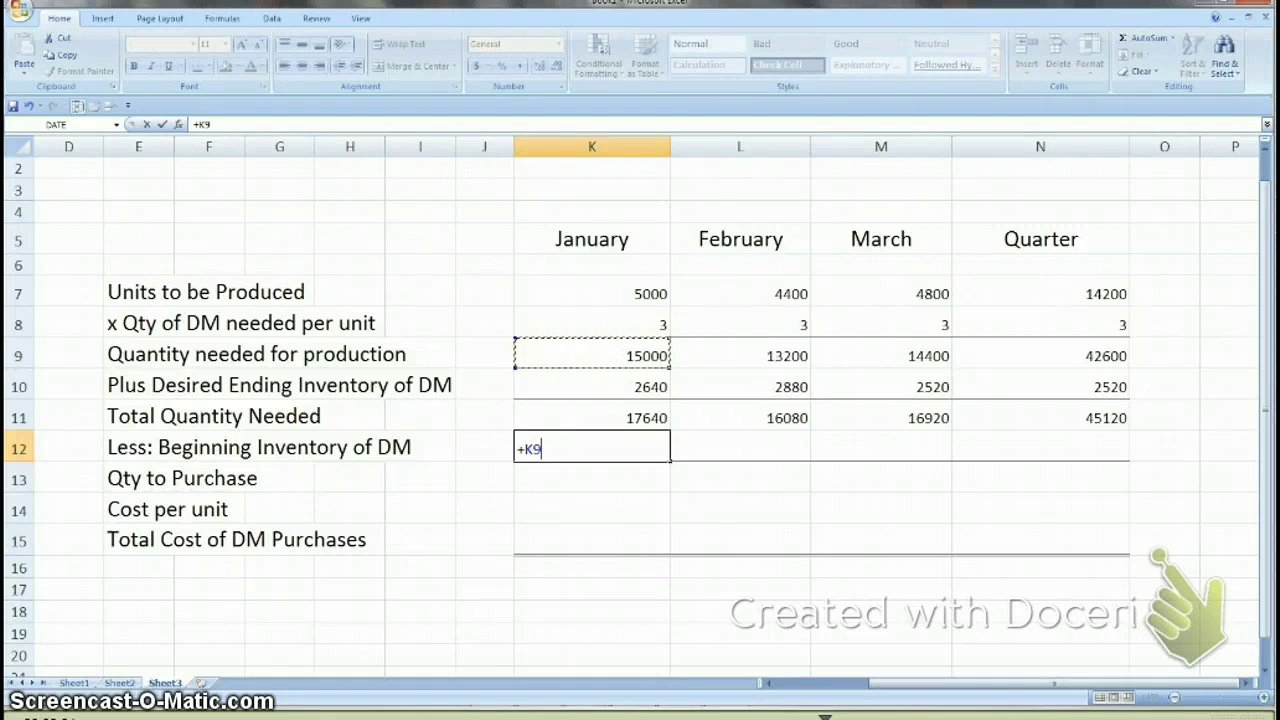
text(*..)
text(2)
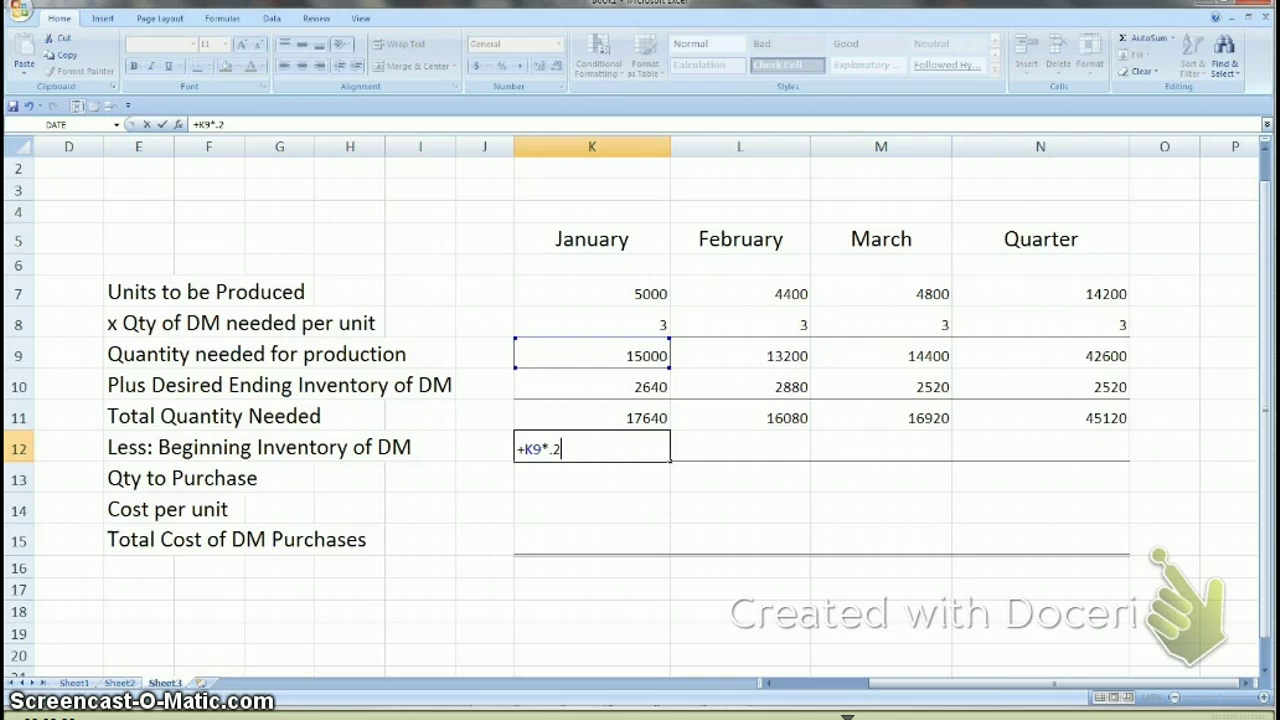
key(Return)
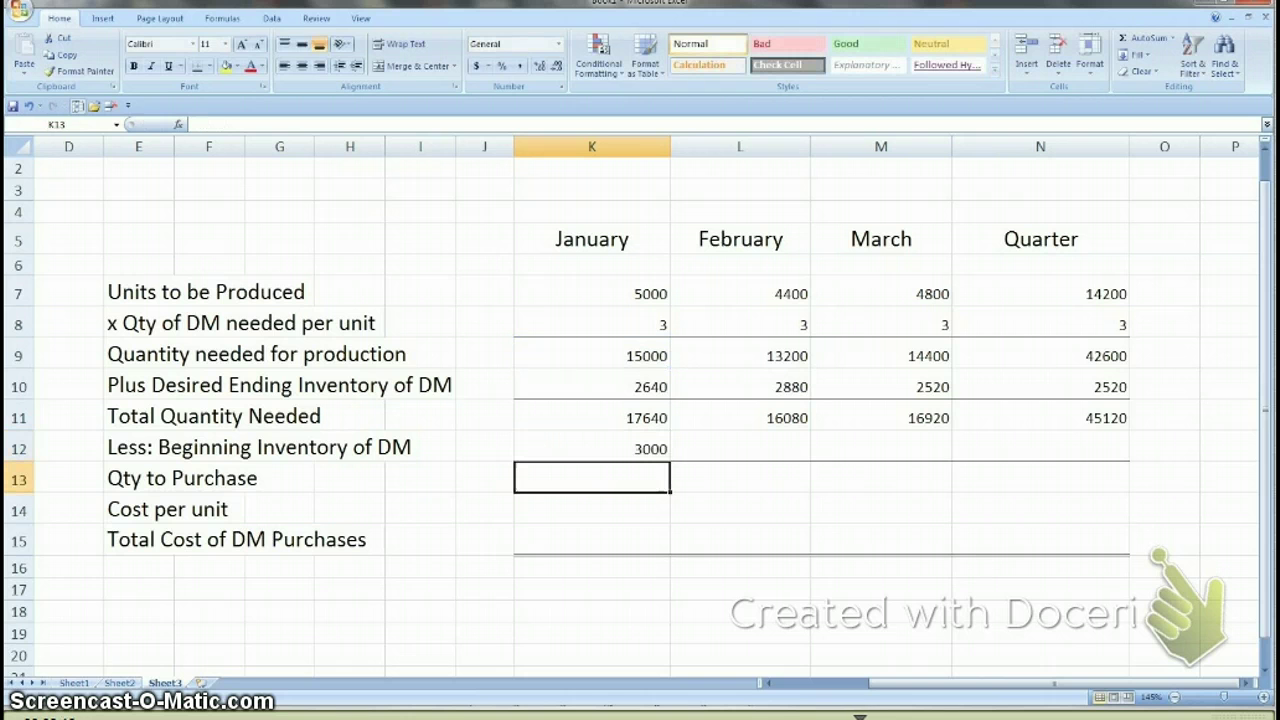
Step: Link February's and March's beginning inventory to the prior month's desired ending inventory, using +K10 in L12 and +L10 in M12
click(740, 447)
text(+)
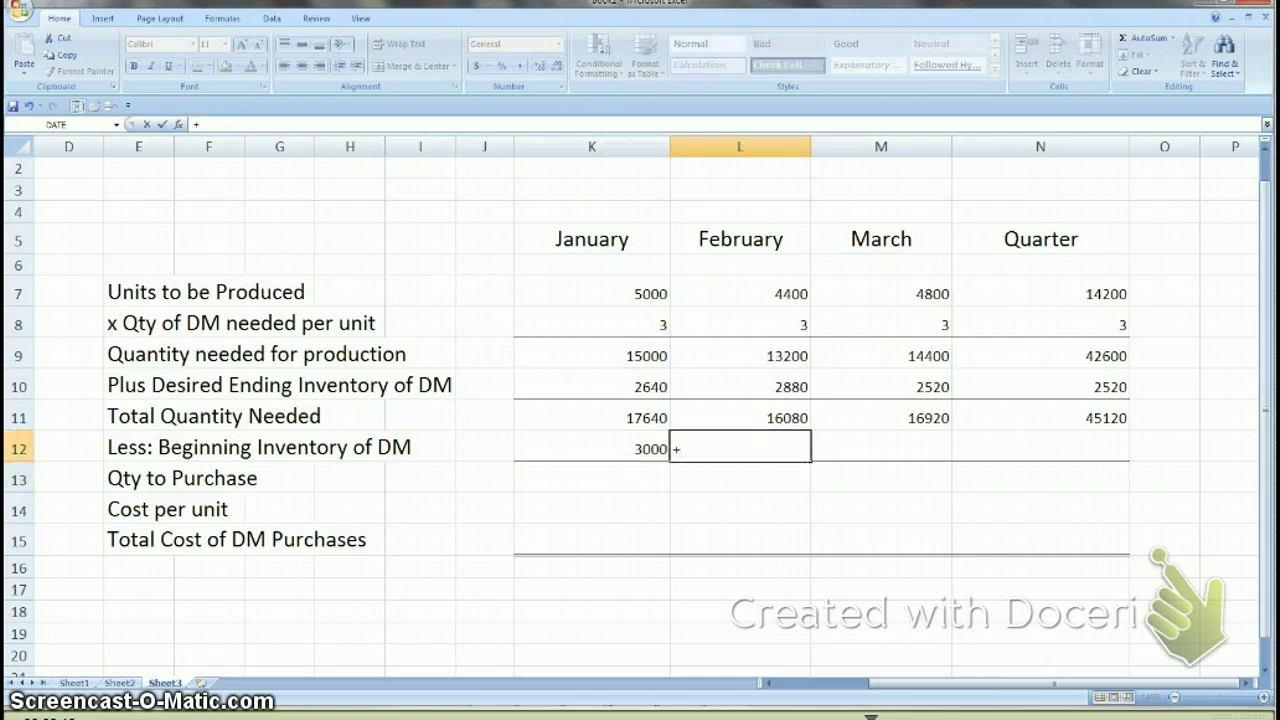
click(591, 386)
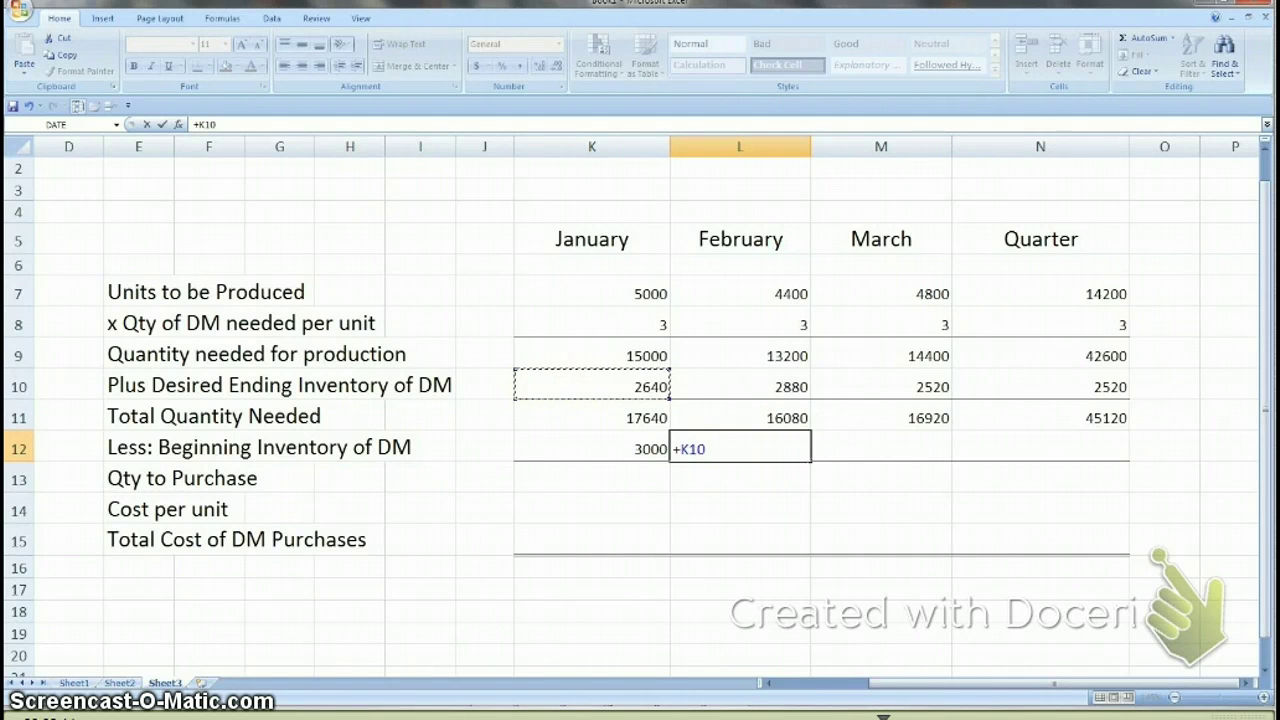
key(Return)
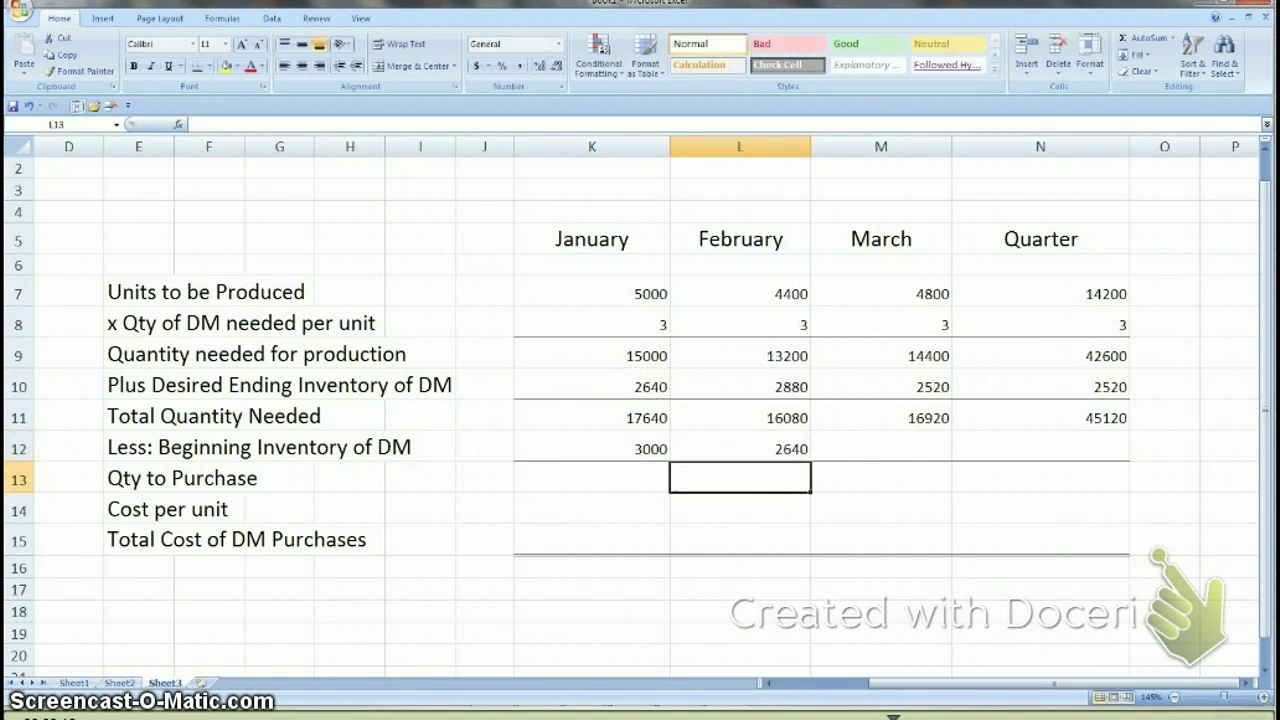
click(881, 447)
text(+)
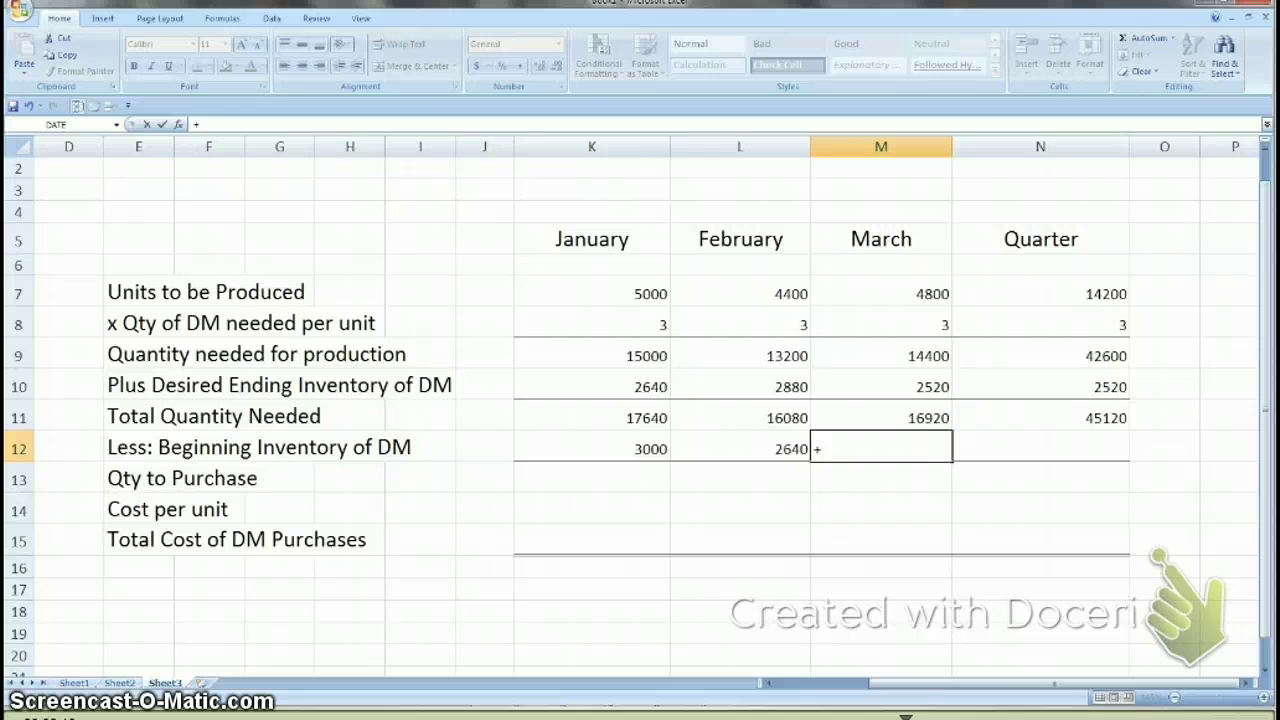
click(740, 386)
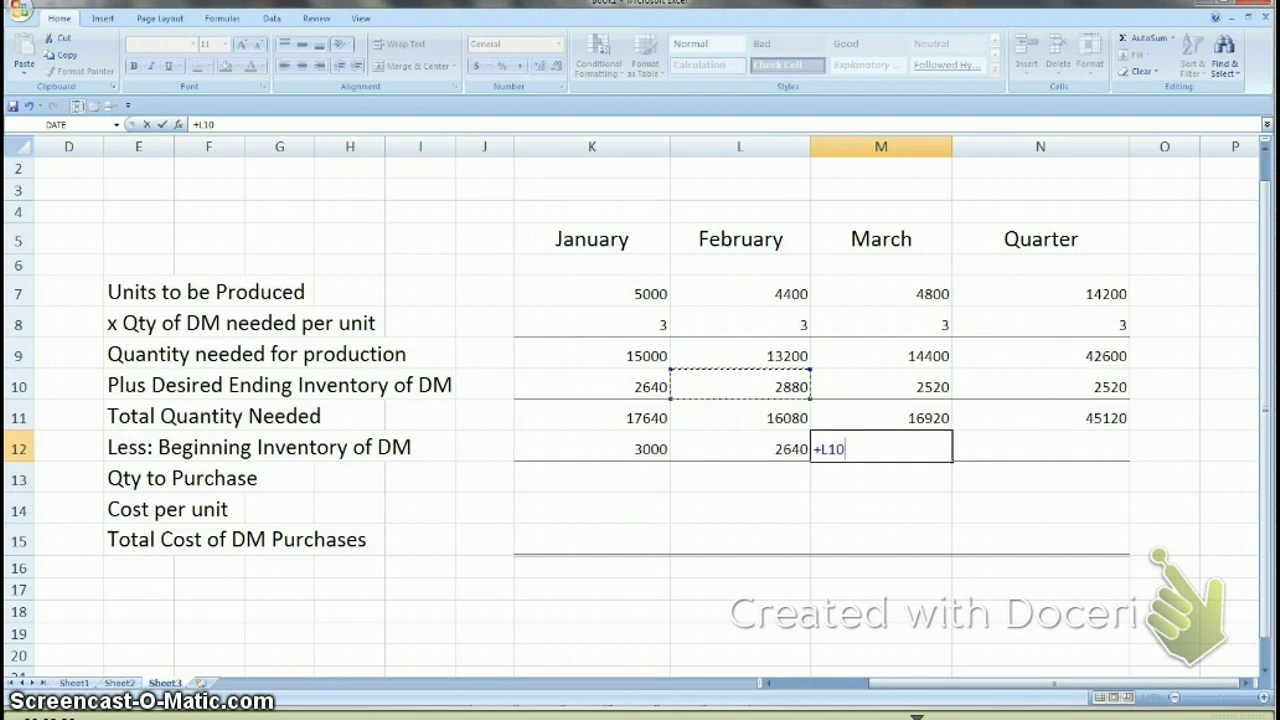
key(Return)
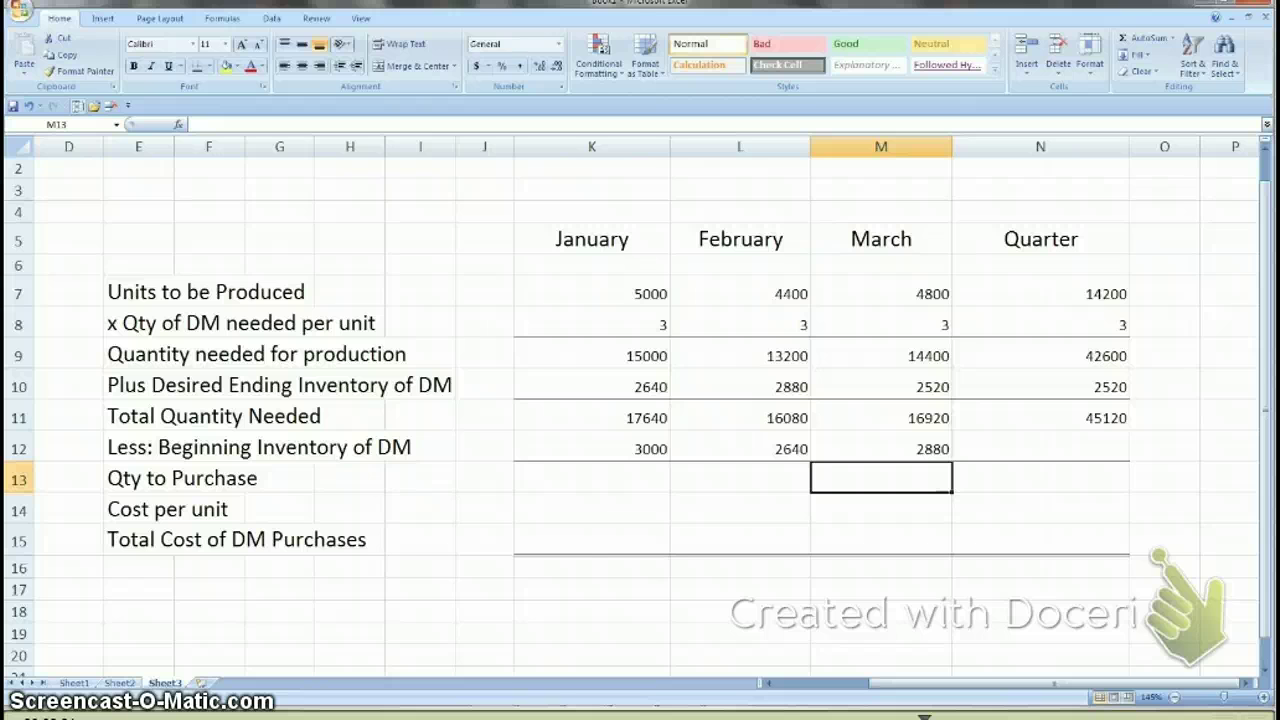
Step: Enter 3000 as the quarter's beginning inventory of direct materials in N12
click(1040, 447)
text(3000)
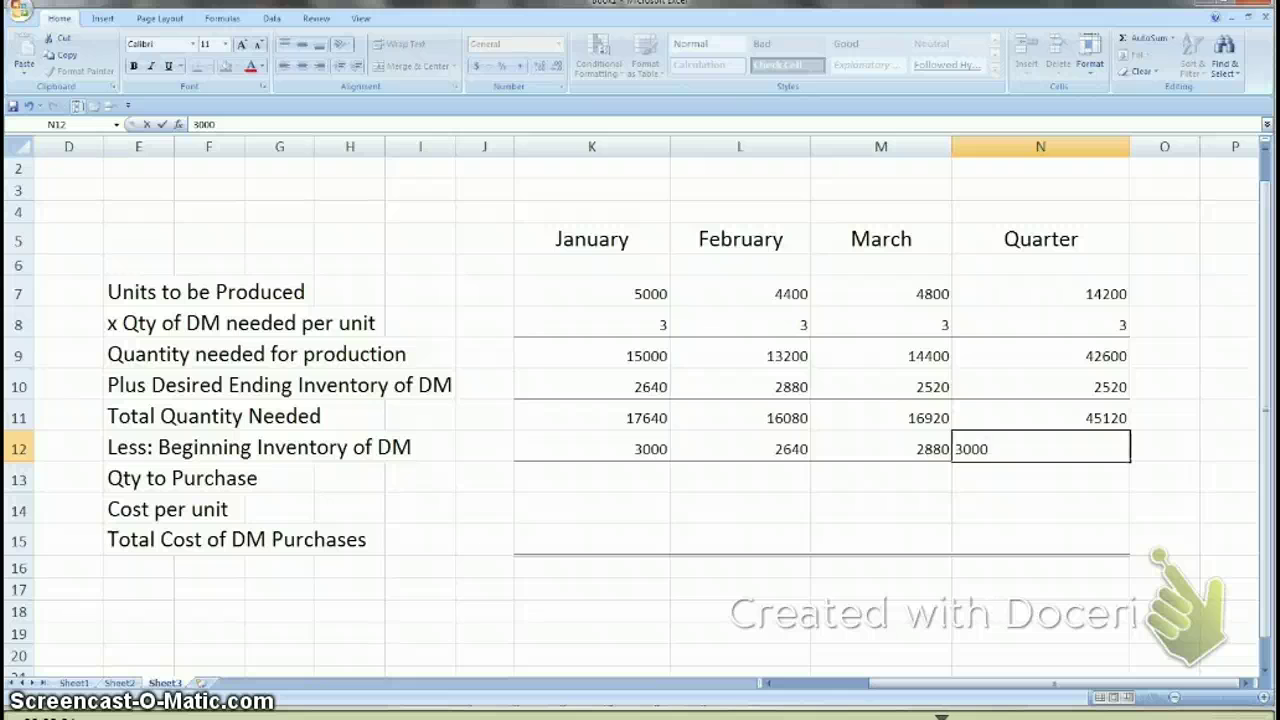
key(Return)
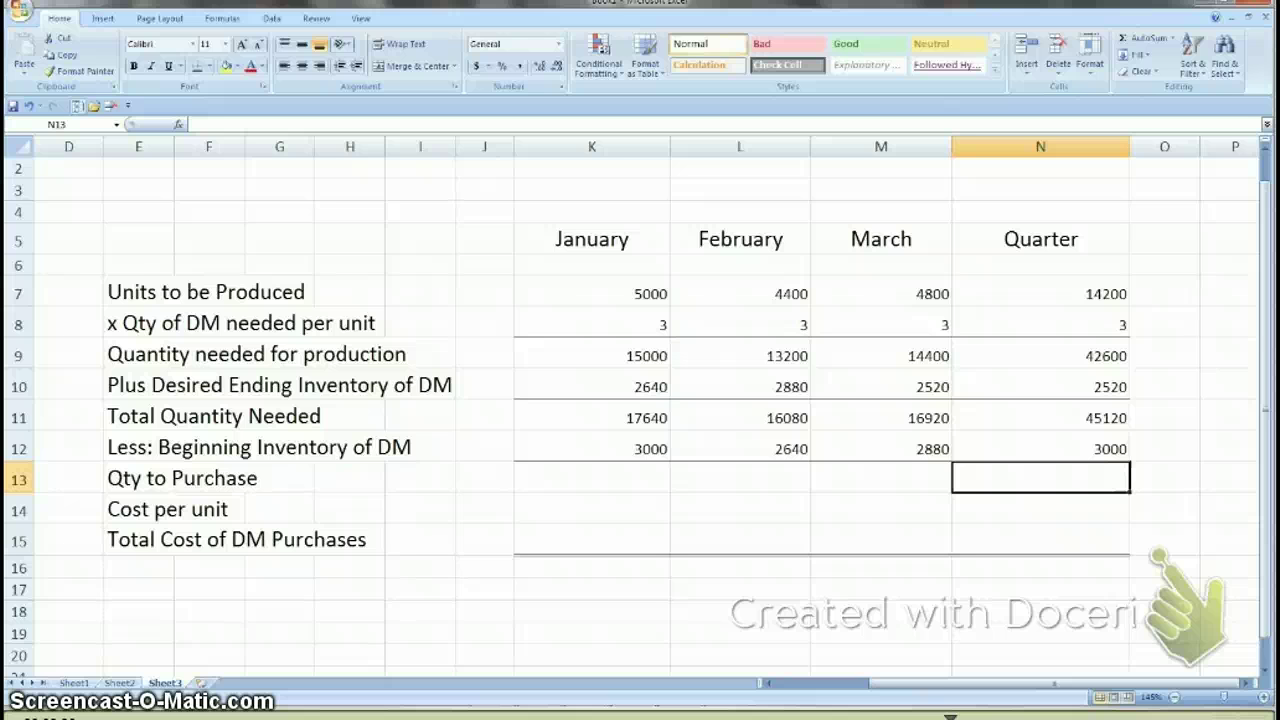
Step: Calculate January's quantity to purchase in K13 by subtracting beginning inventory K12 from total quantity needed K11
click(591, 477)
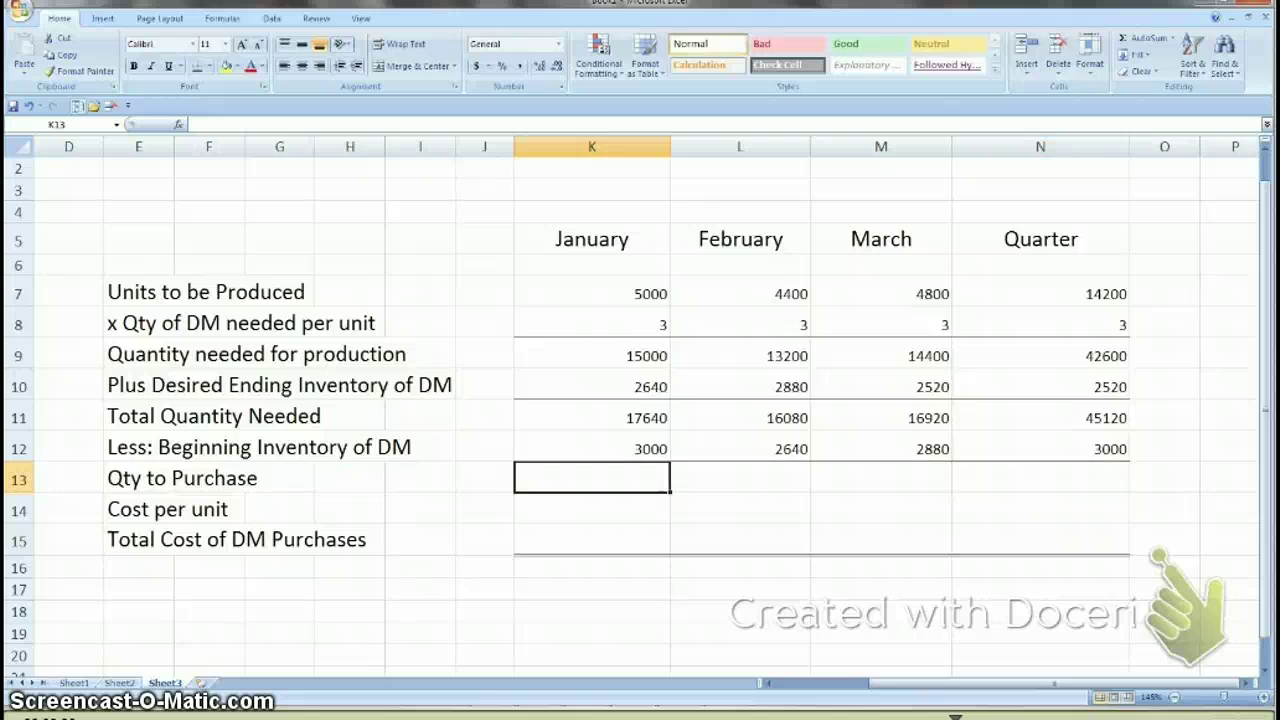
text(+)
key(Up)
key(Up)
text(-)
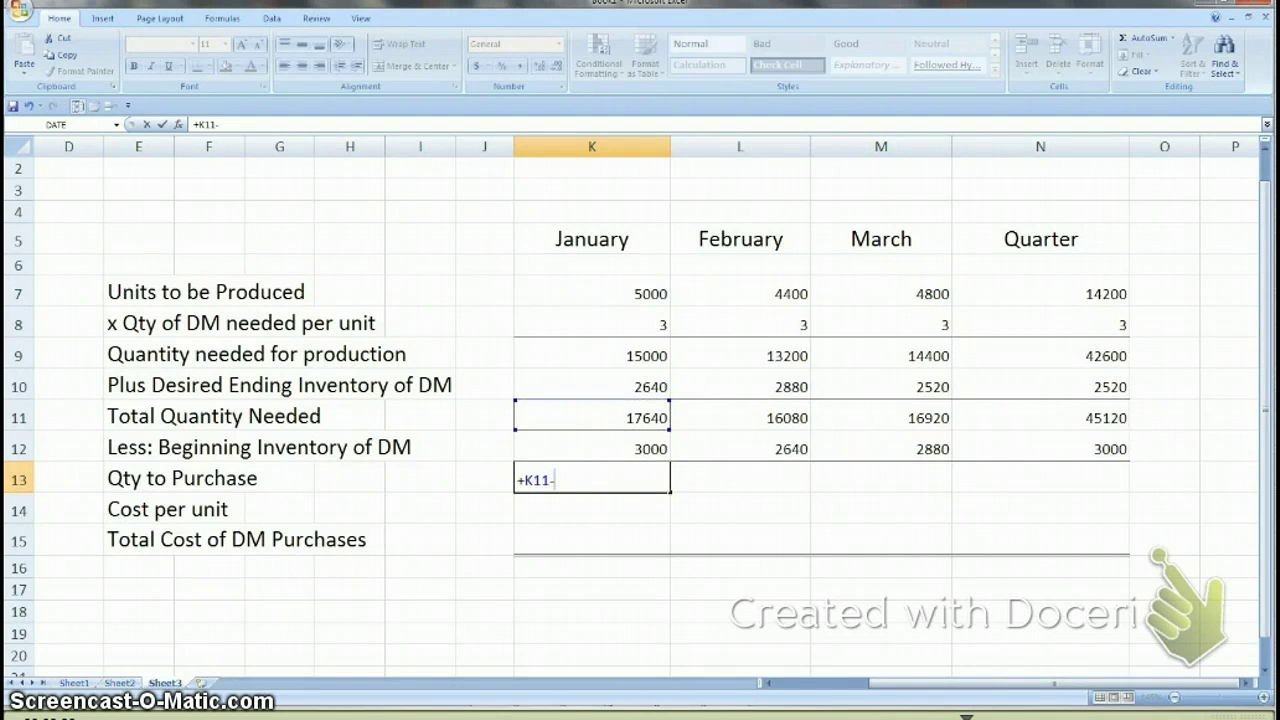
key(Up)
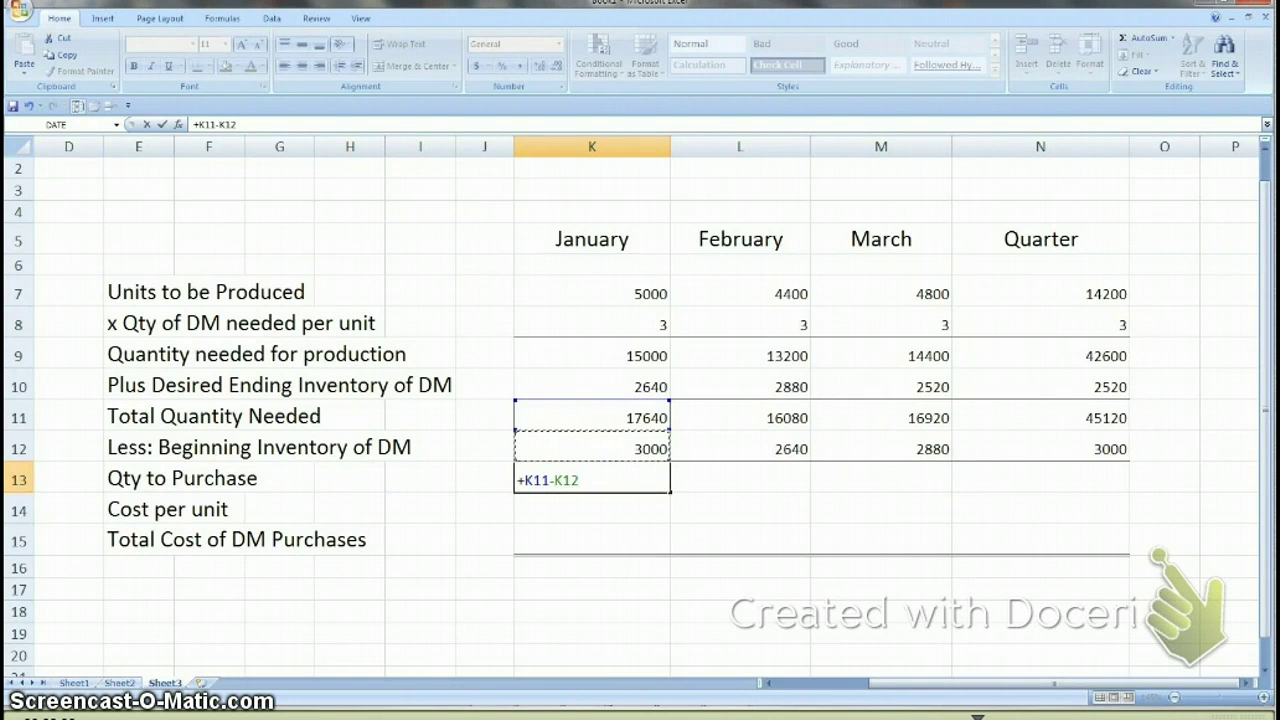
key(Return)
Step: Copy January's quantity to purchase formula to the February, March and Quarter columns
key(Up)
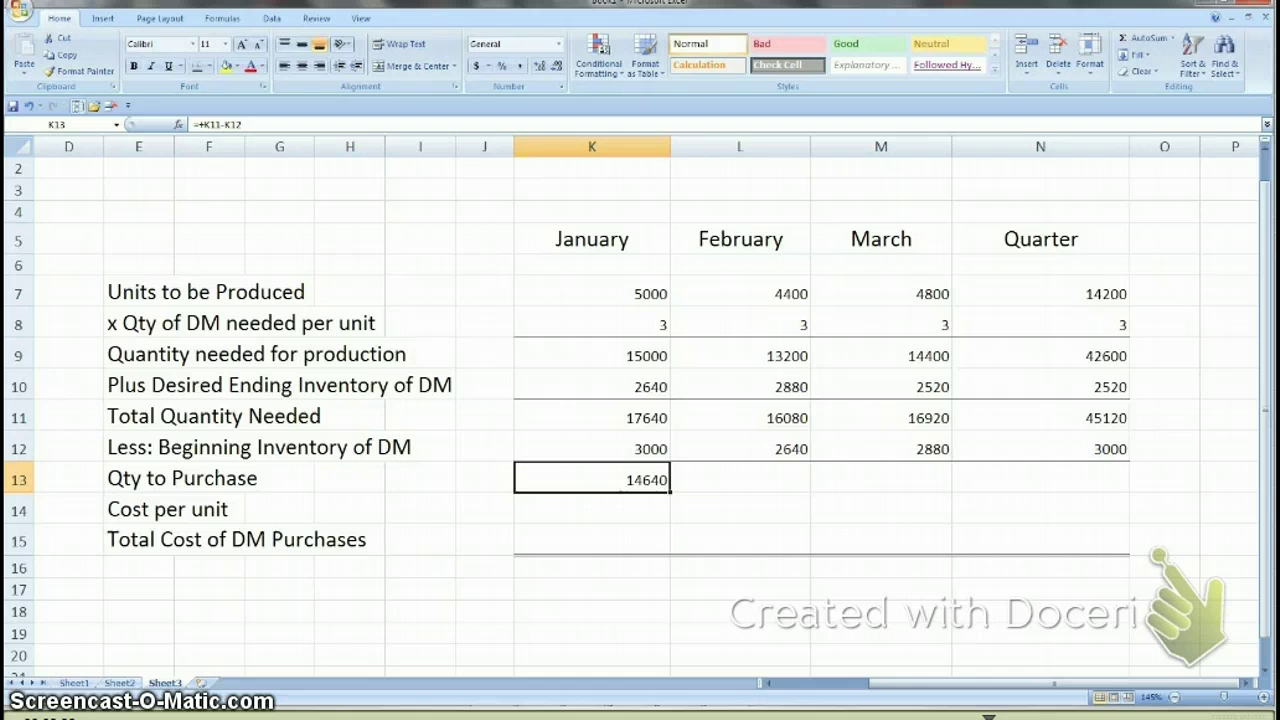
key(ctrl+c)
key(Right)
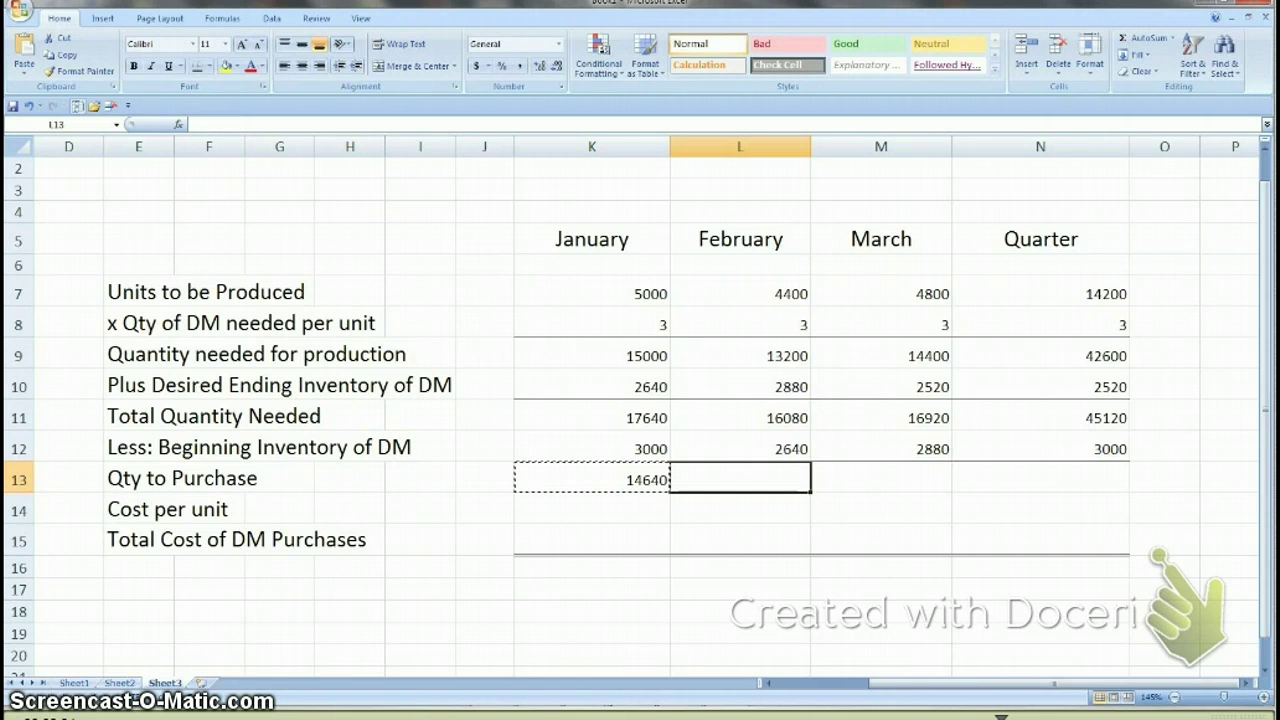
key(ctrl+v)
key(Right)
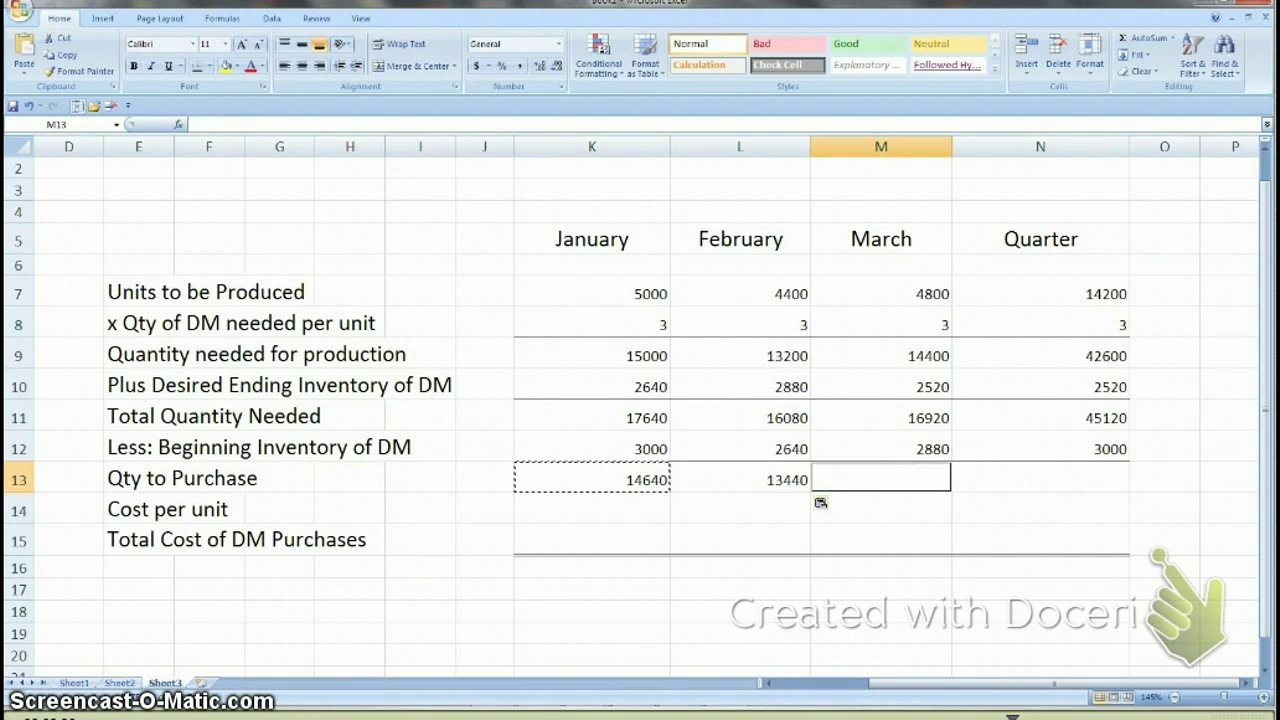
key(ctrl+v)
key(Right)
key(ctrl+v)
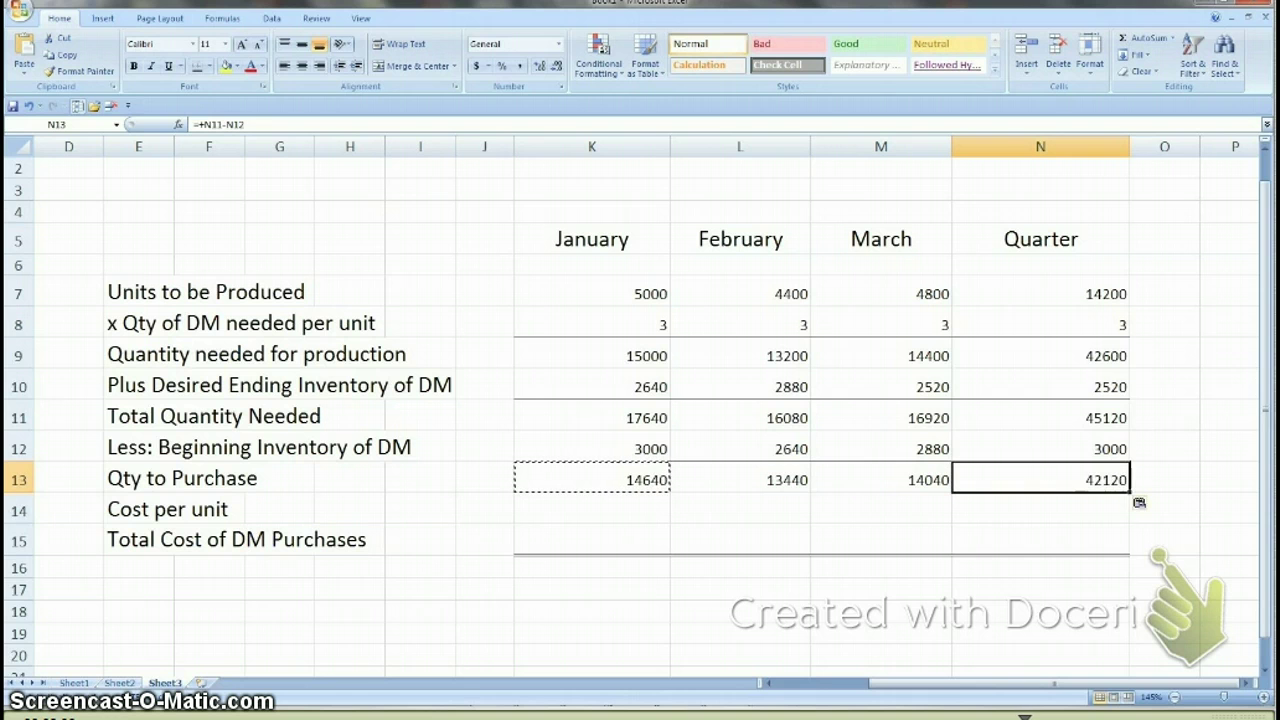
Step: Enter a cost per unit of 2 for January, February, March and the Quarter in row 14
click(591, 508)
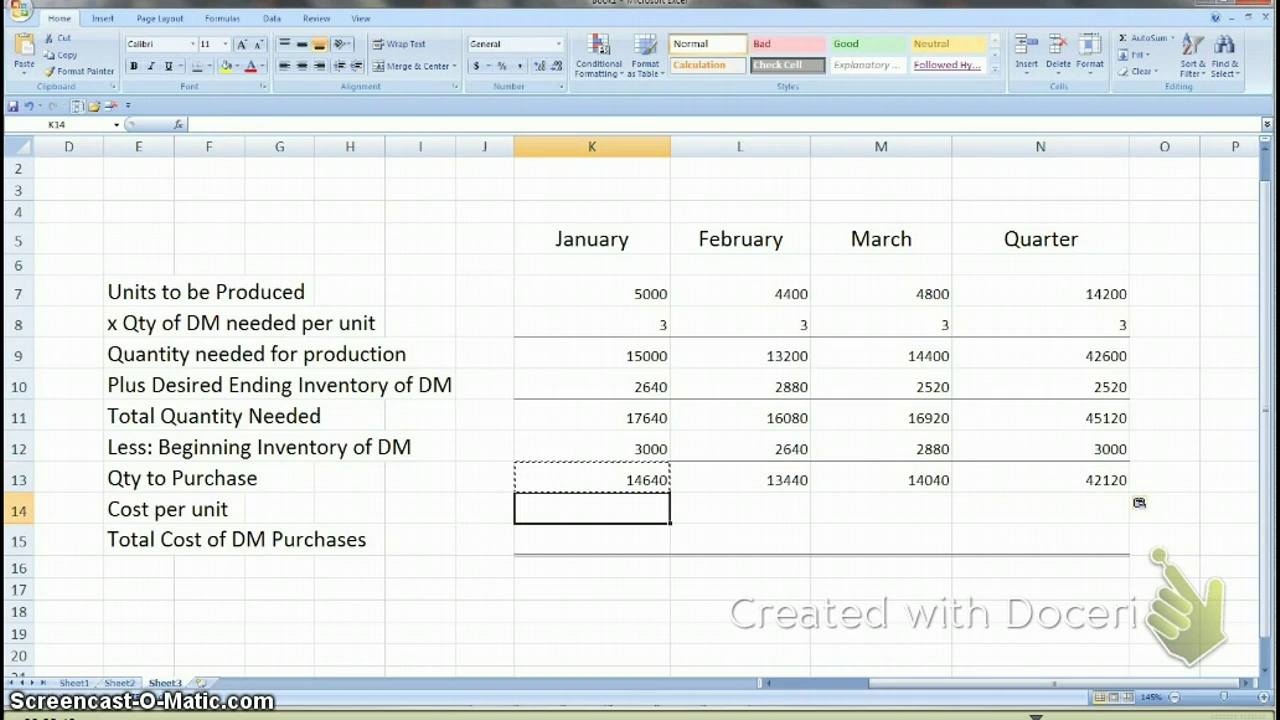
text(2)
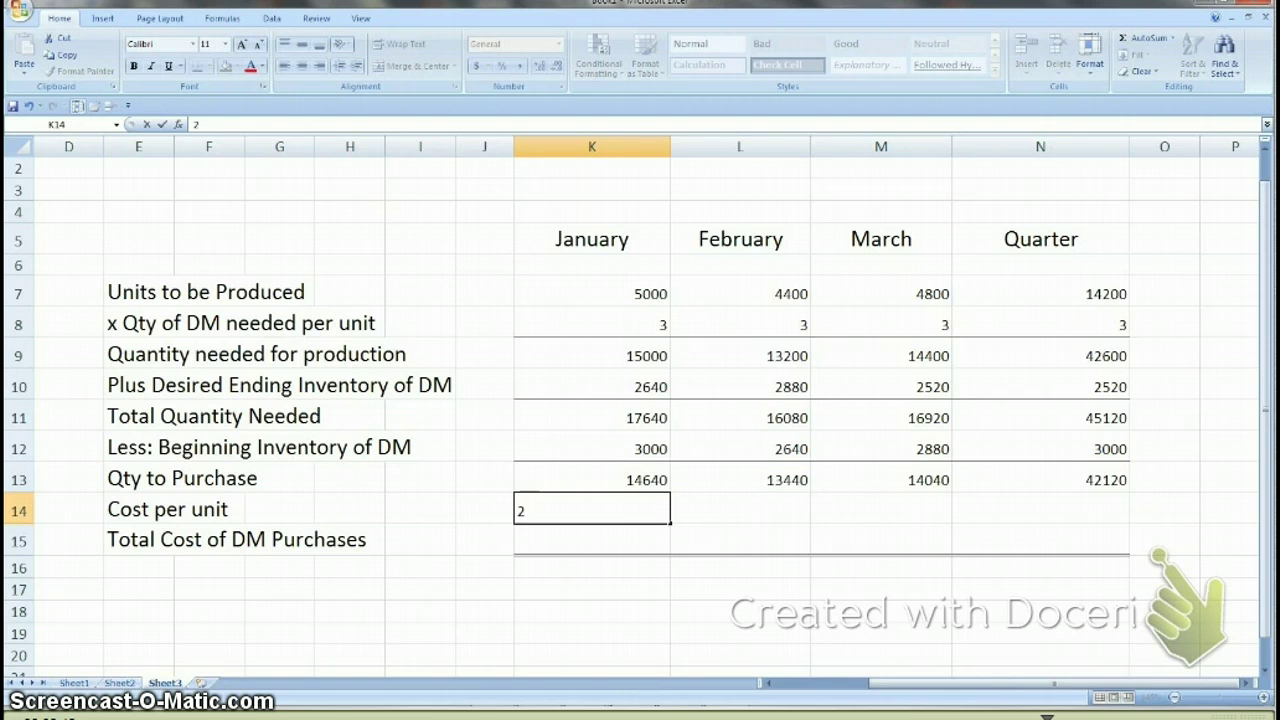
key(Tab)
text(2)
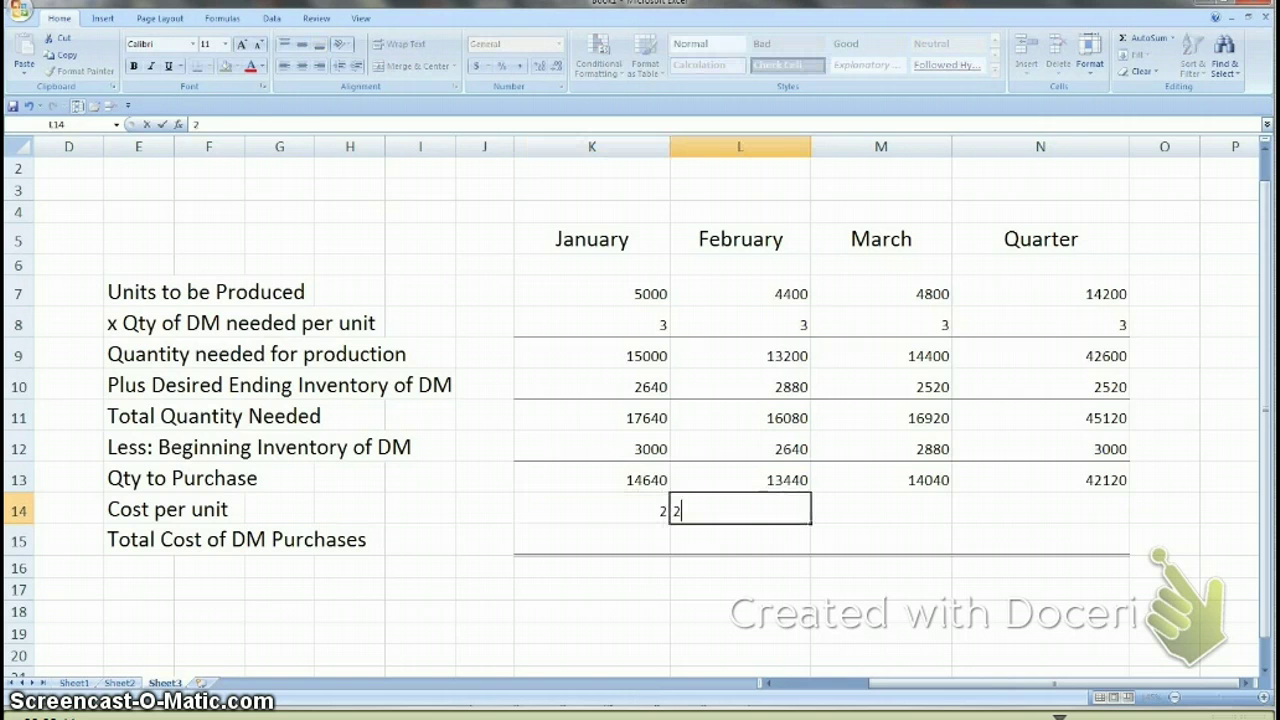
key(Tab)
text(2)
key(Tab)
text(2)
key(Return)
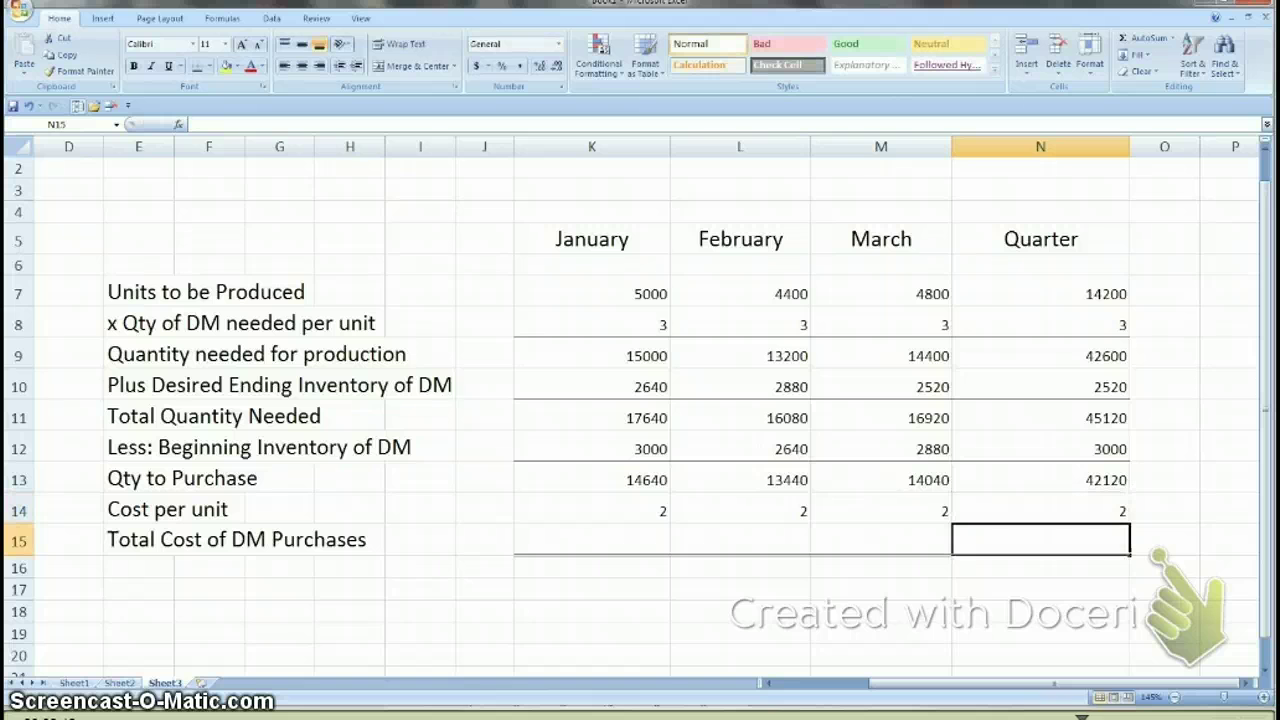
Step: Calculate January's total cost of direct materials purchases in K15 by multiplying K13 by K14
click(591, 539)
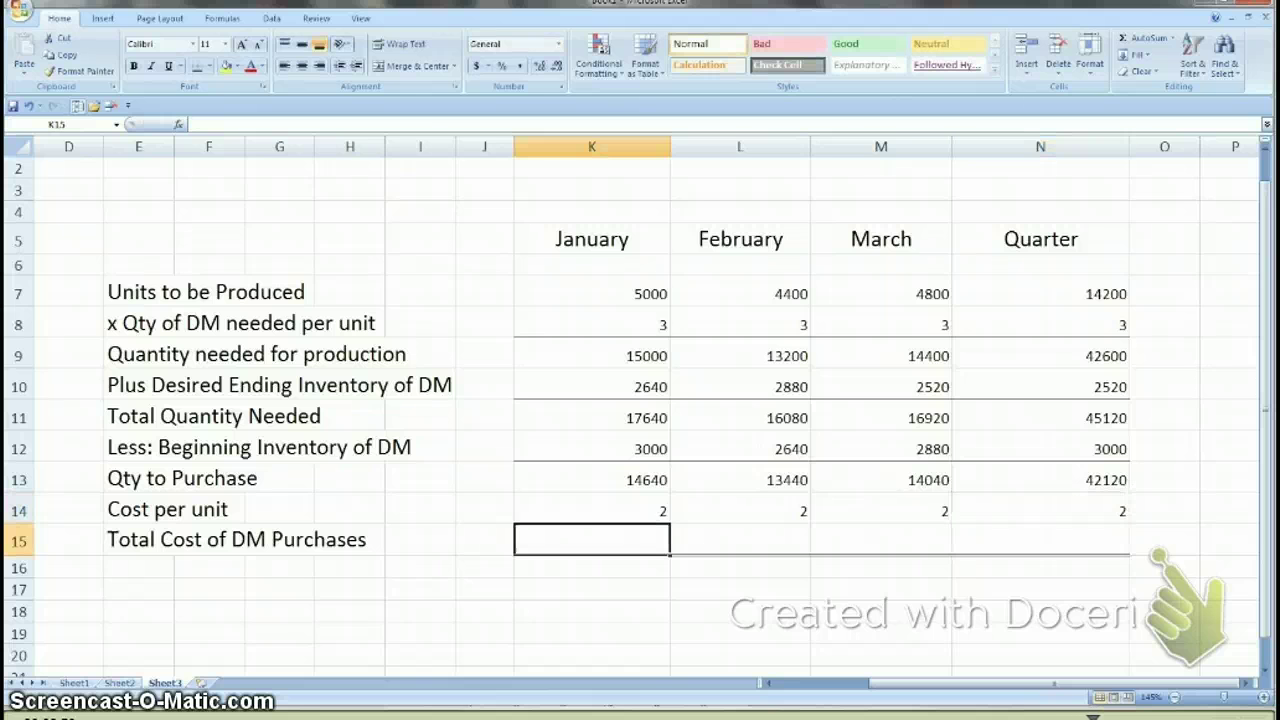
text(+)
click(591, 479)
text(*)
click(591, 510)
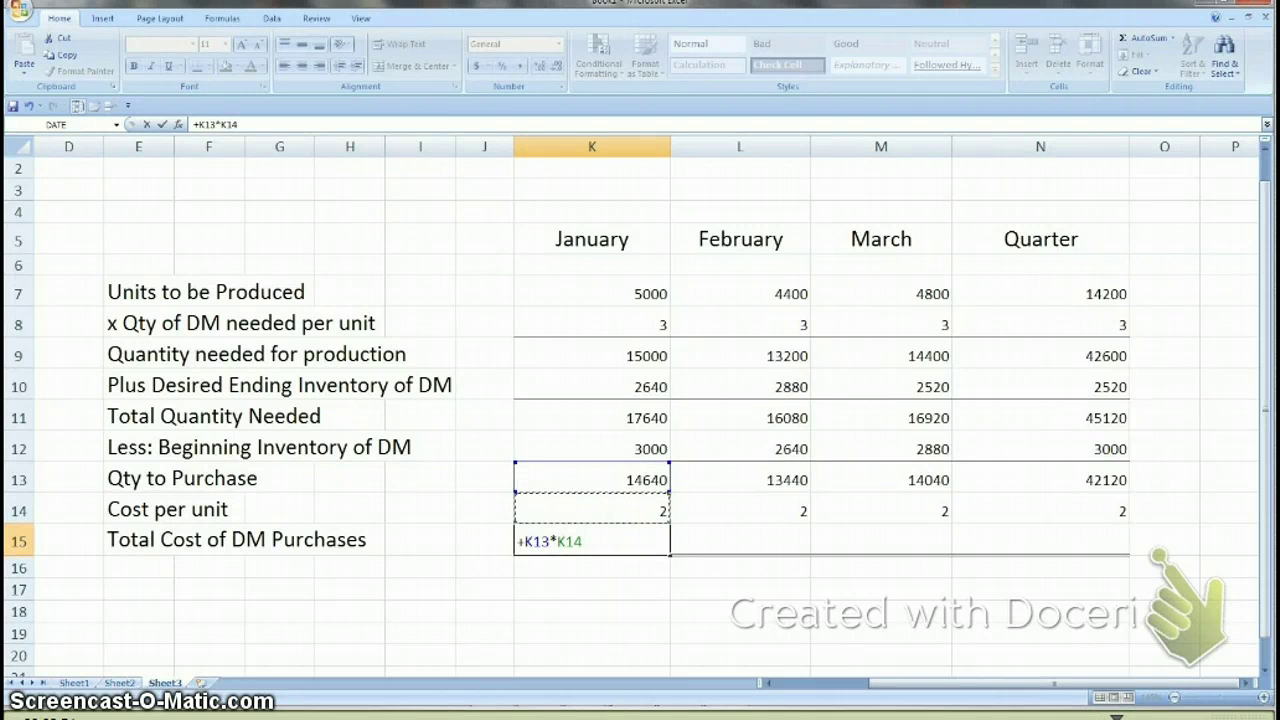
key(Return)
Step: Copy January's total cost of purchases formula to the February, March and Quarter columns
key(Up)
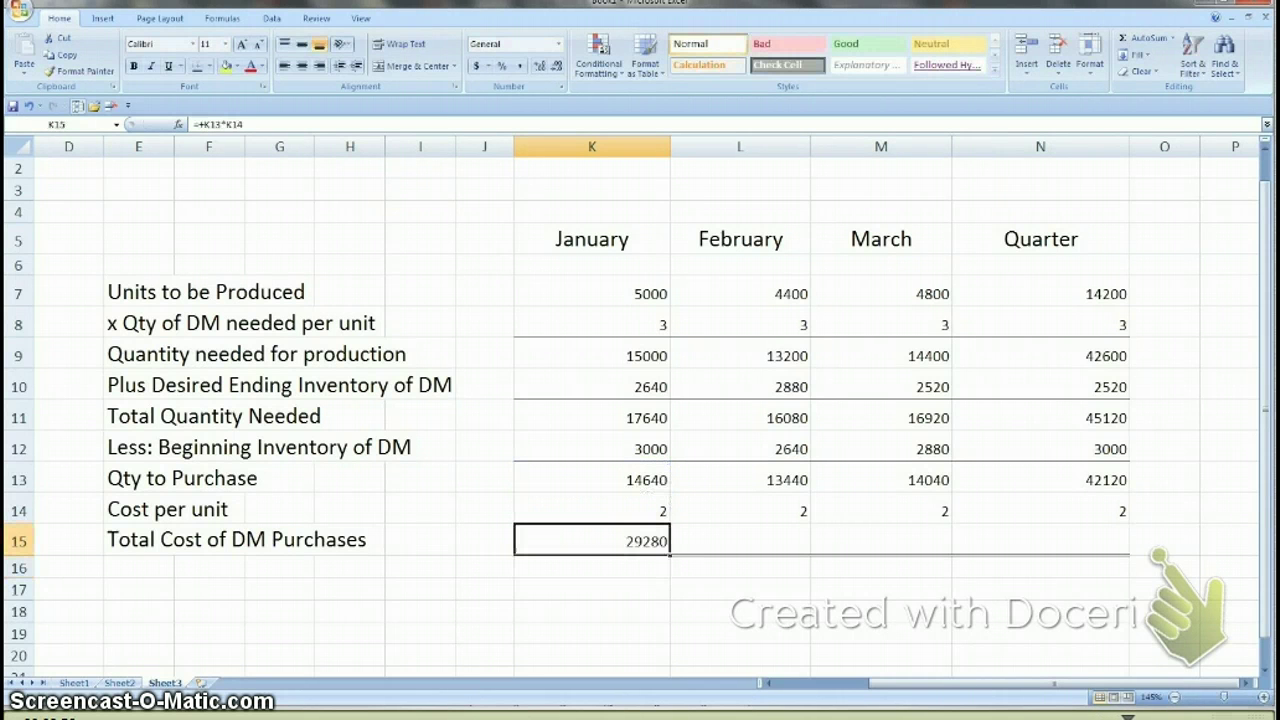
key(ctrl+c)
key(Right)
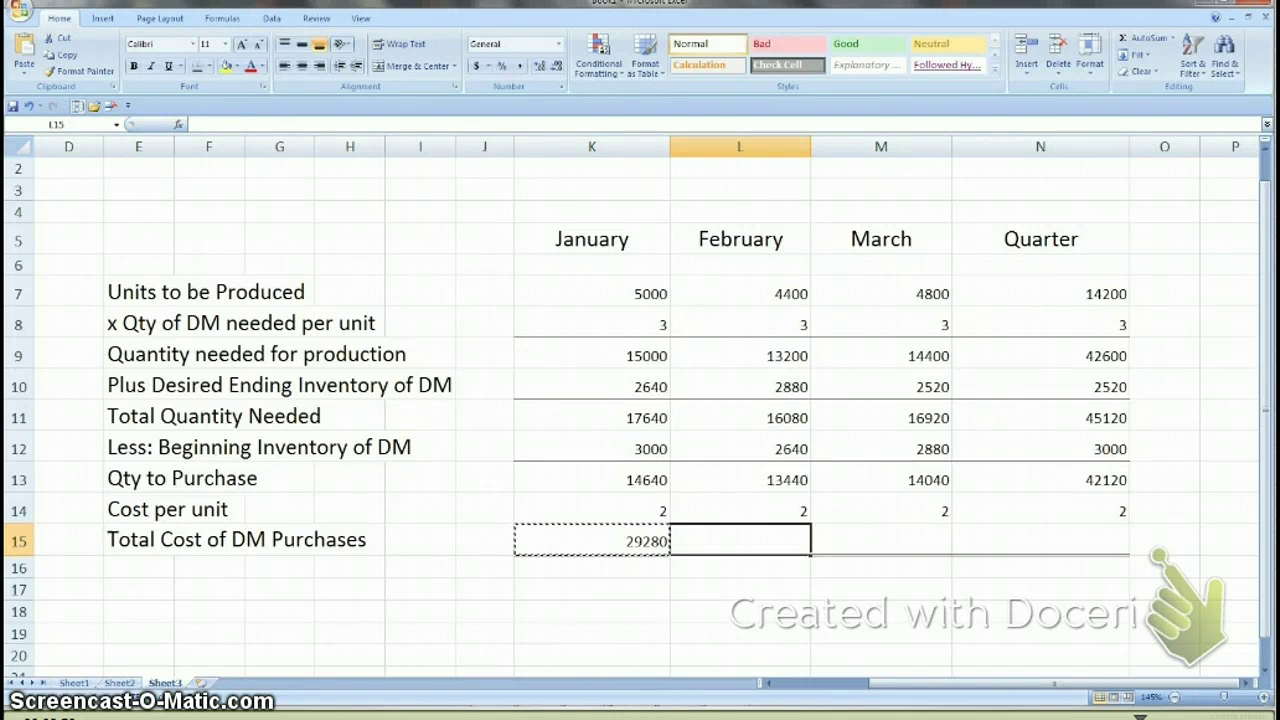
key(ctrl+v)
key(Right)
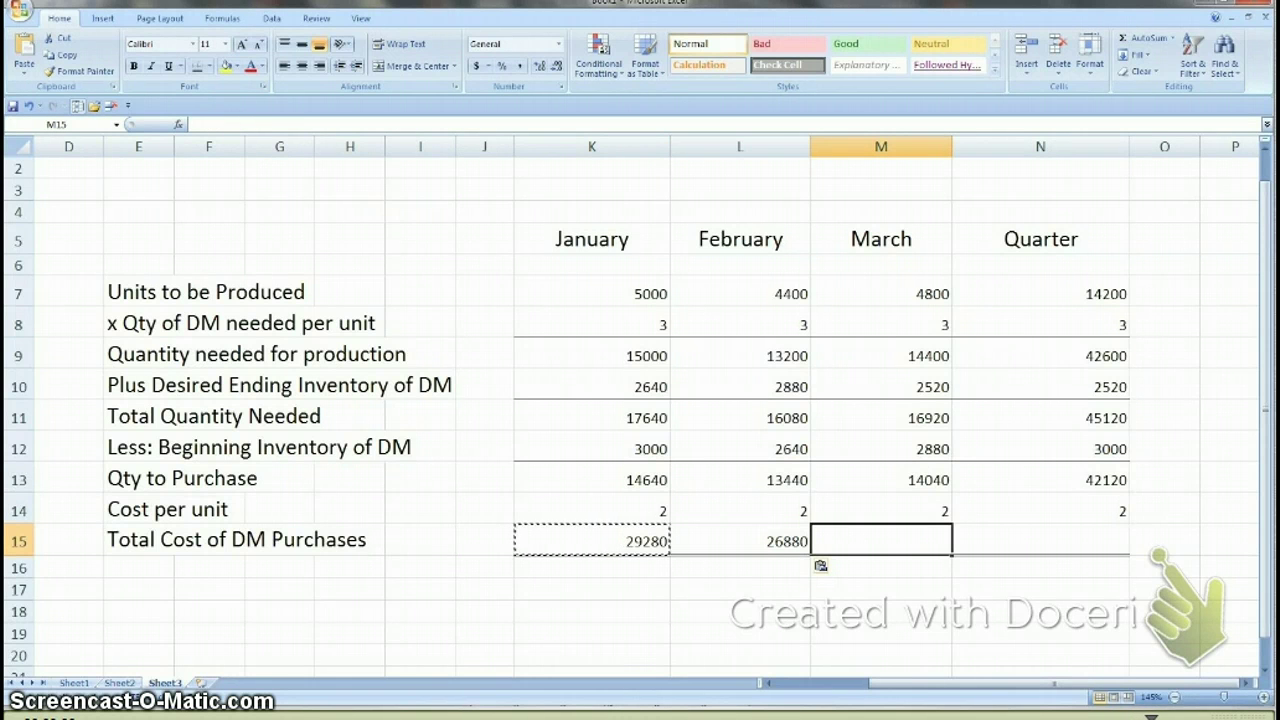
key(ctrl+v)
key(Right)
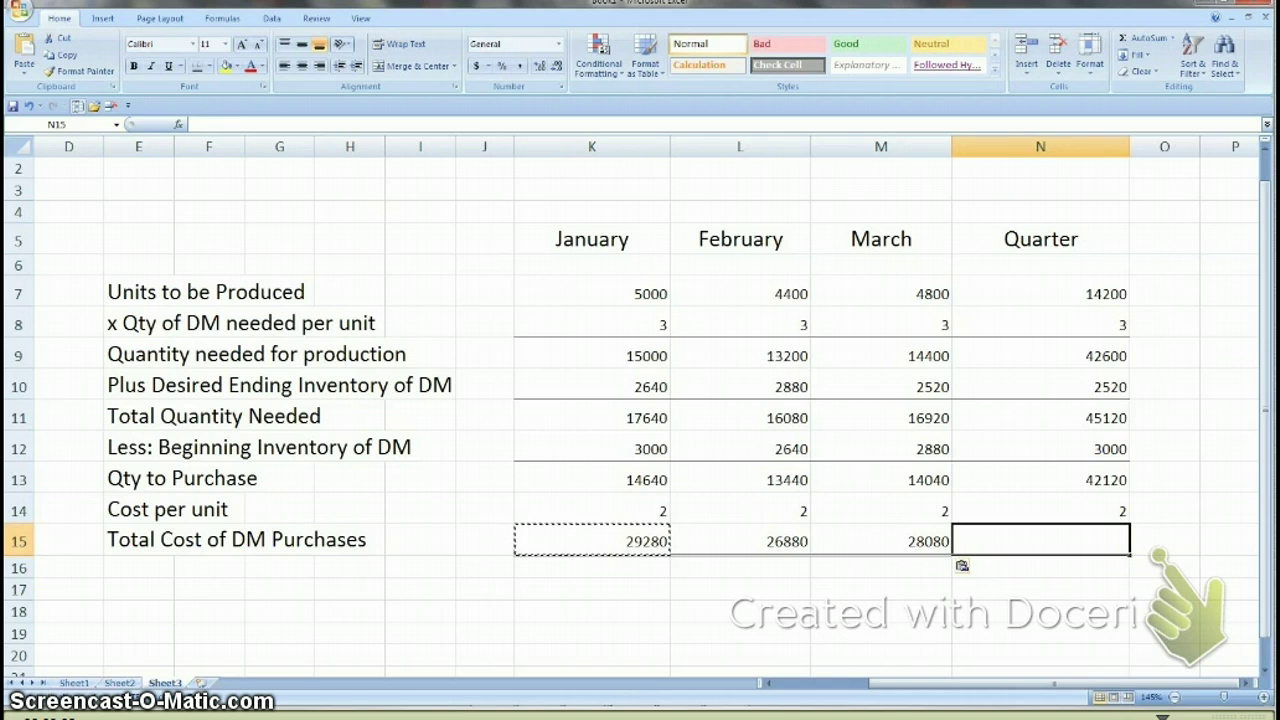
key(ctrl+v)
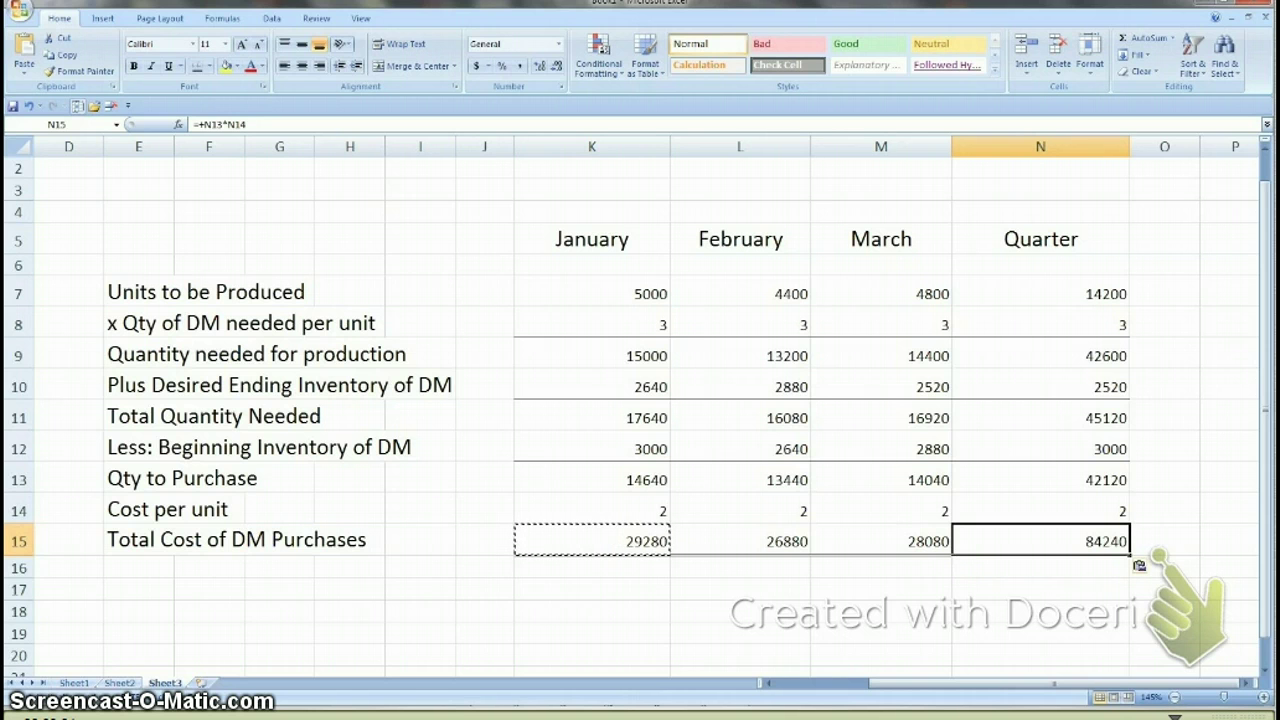
click(591, 589)
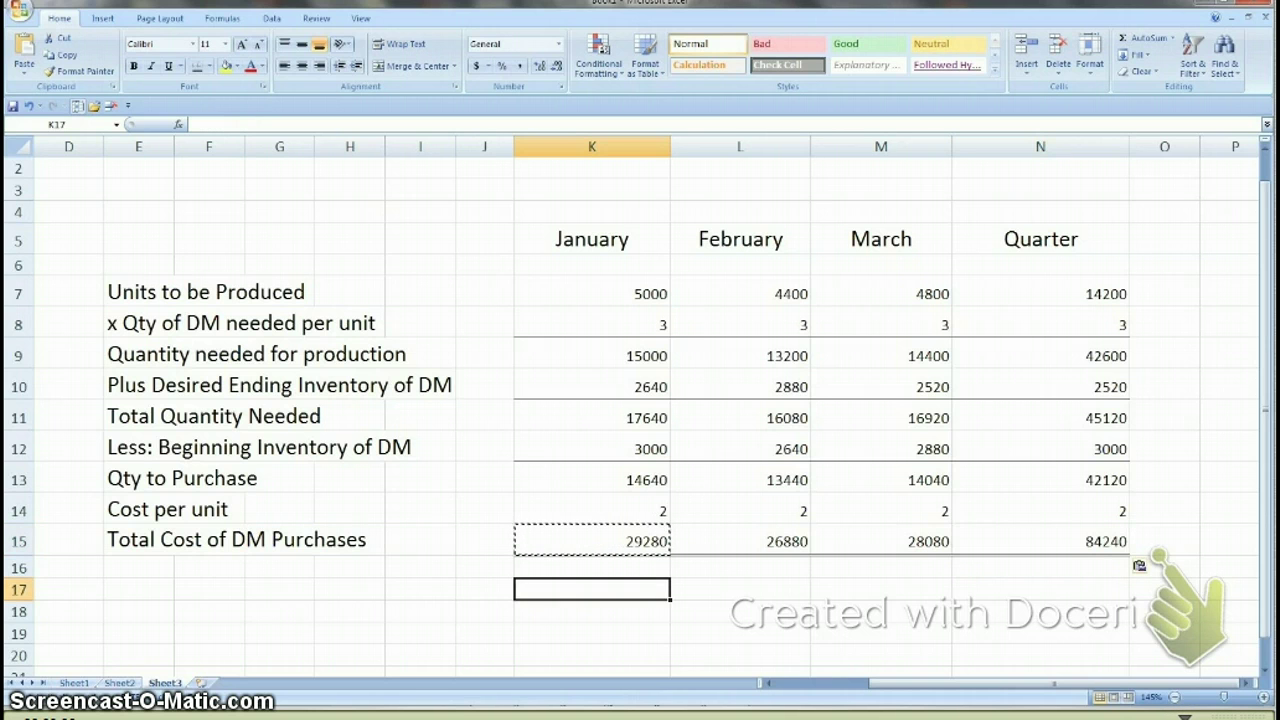